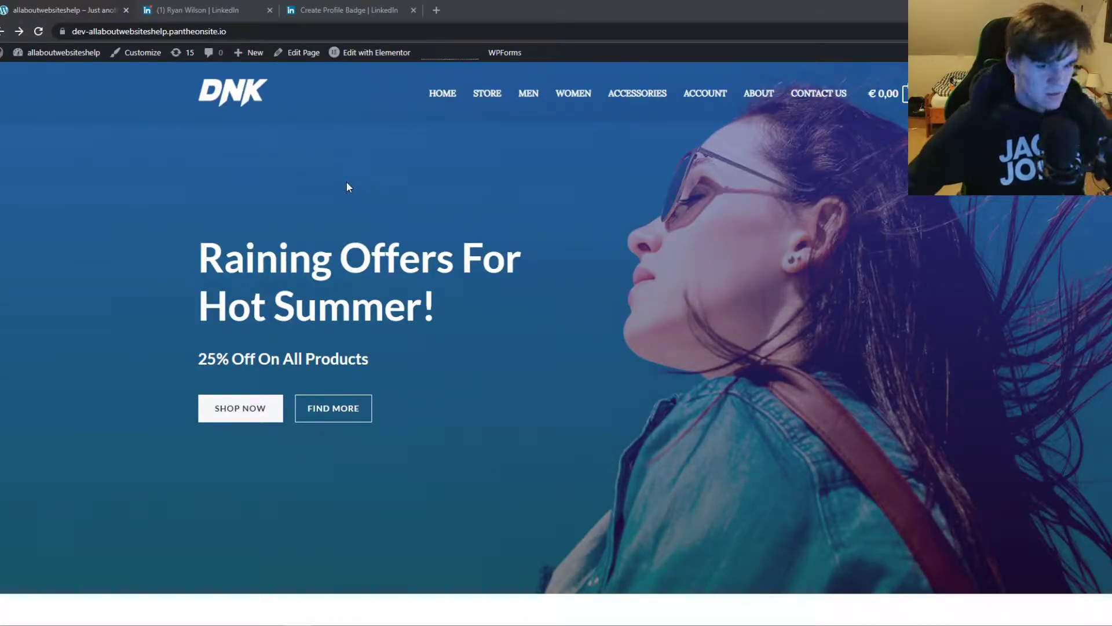
# - Browse the DNK storefront homepage, then close both LinkedIn tabs
pyautogui.scroll(-1, 352, 183)
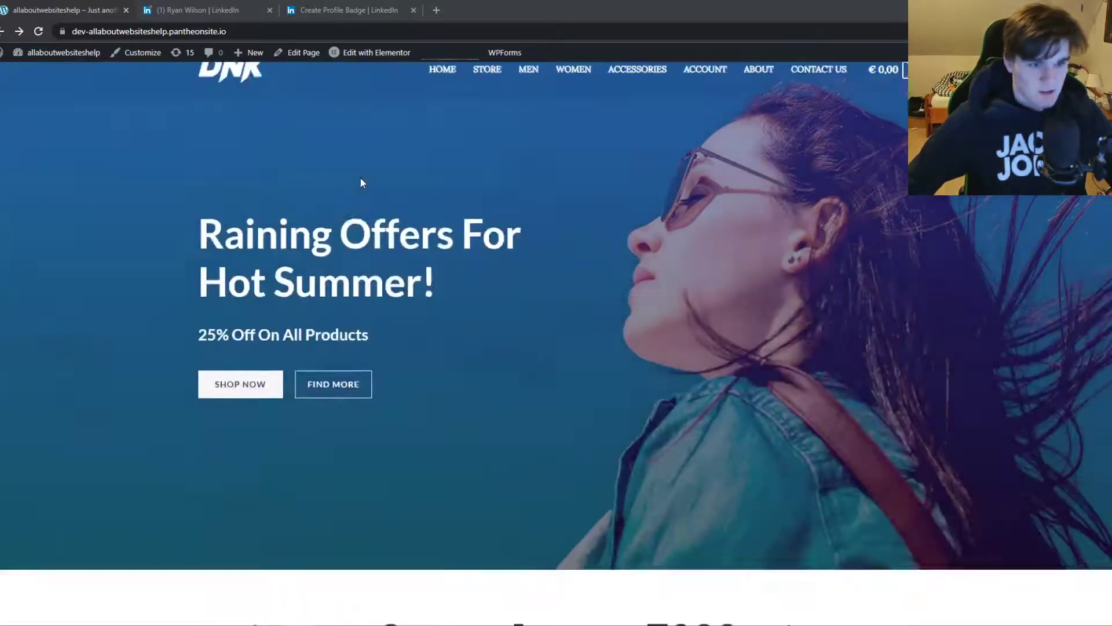
pyautogui.scroll(1, 360, 179)
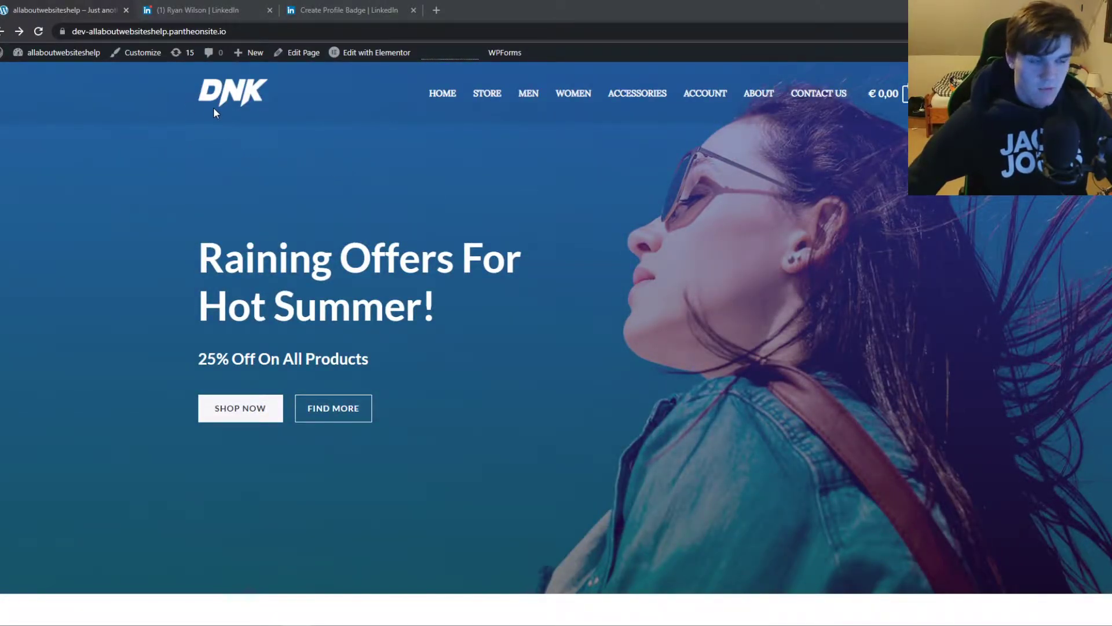
pyautogui.scroll(-5, 209, 167)
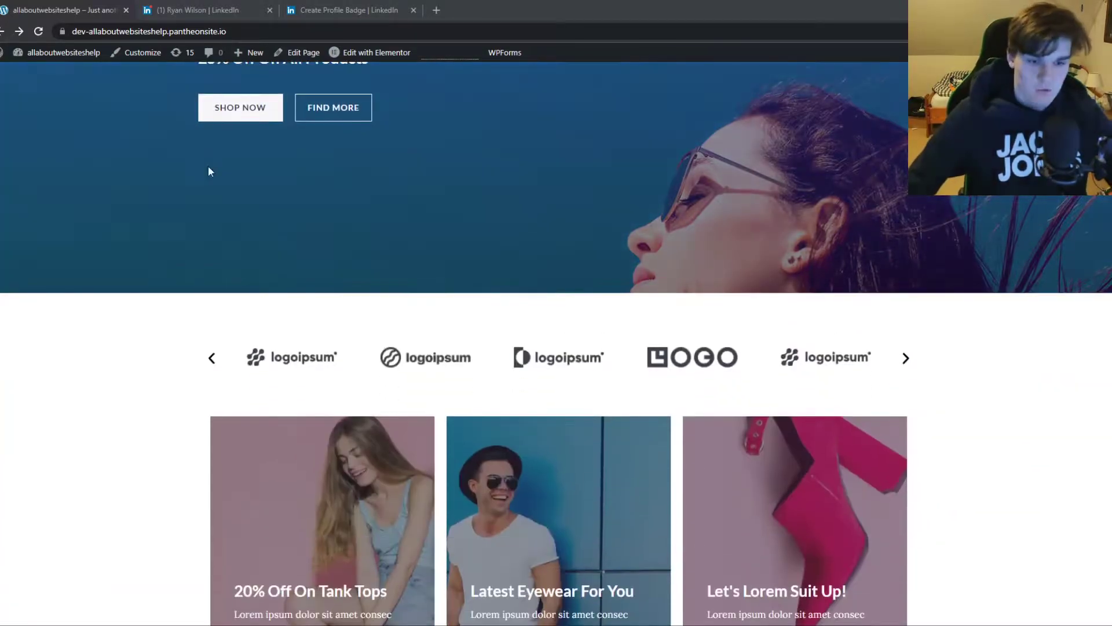
pyautogui.scroll(-3, 209, 170)
pyautogui.scroll(-2, 209, 174)
pyautogui.scroll(7, 209, 174)
pyautogui.scroll(2, 212, 144)
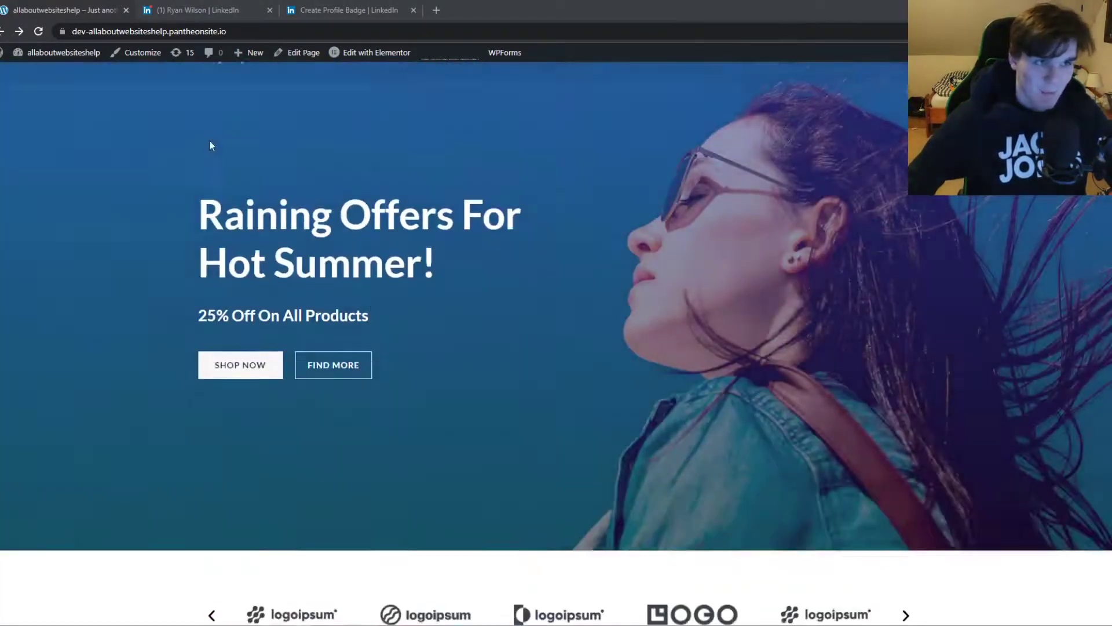
pyautogui.scroll(1, 210, 144)
pyautogui.click(269, 11)
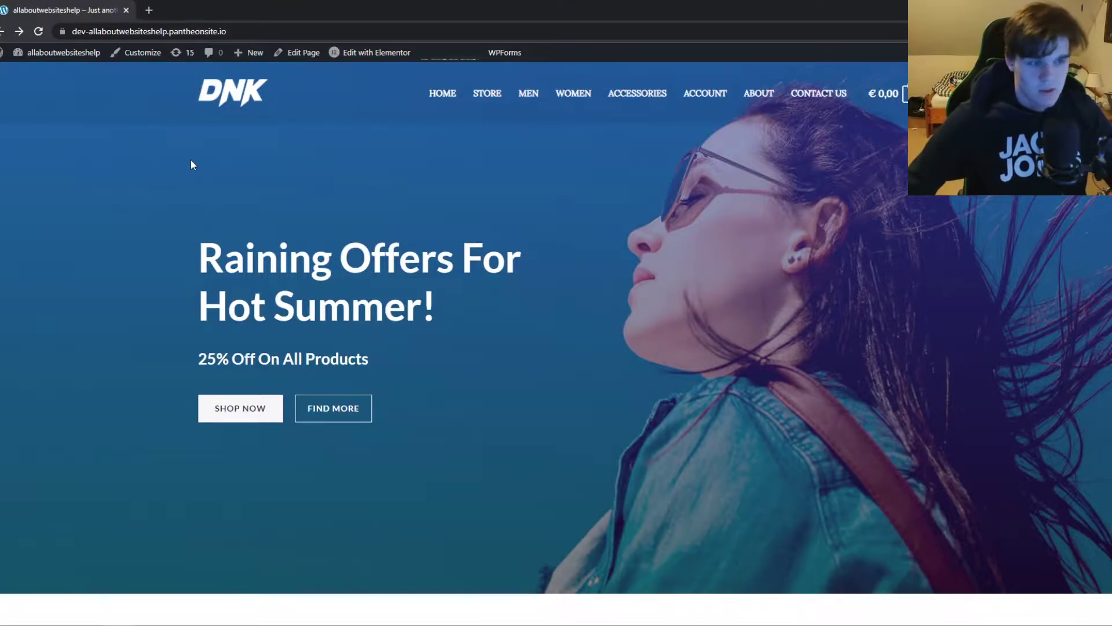
# - Go to the Dashboard and view Appearance > Themes, with Astra shown active
pyautogui.moveTo(62, 52)
pyautogui.click(50, 77)
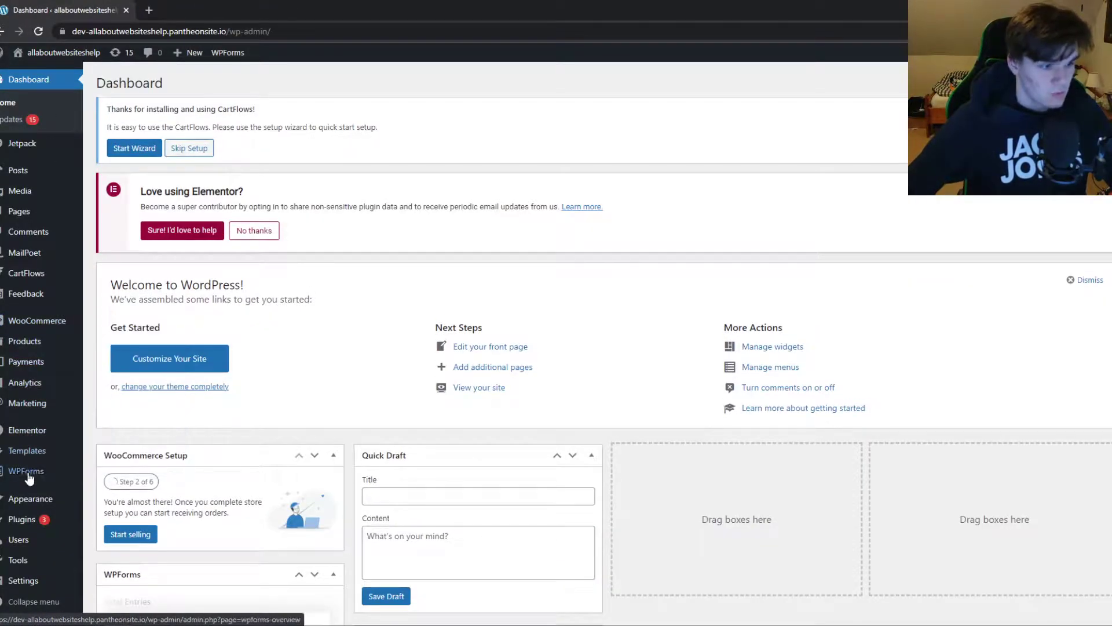
pyautogui.moveTo(30, 498)
pyautogui.click(127, 496)
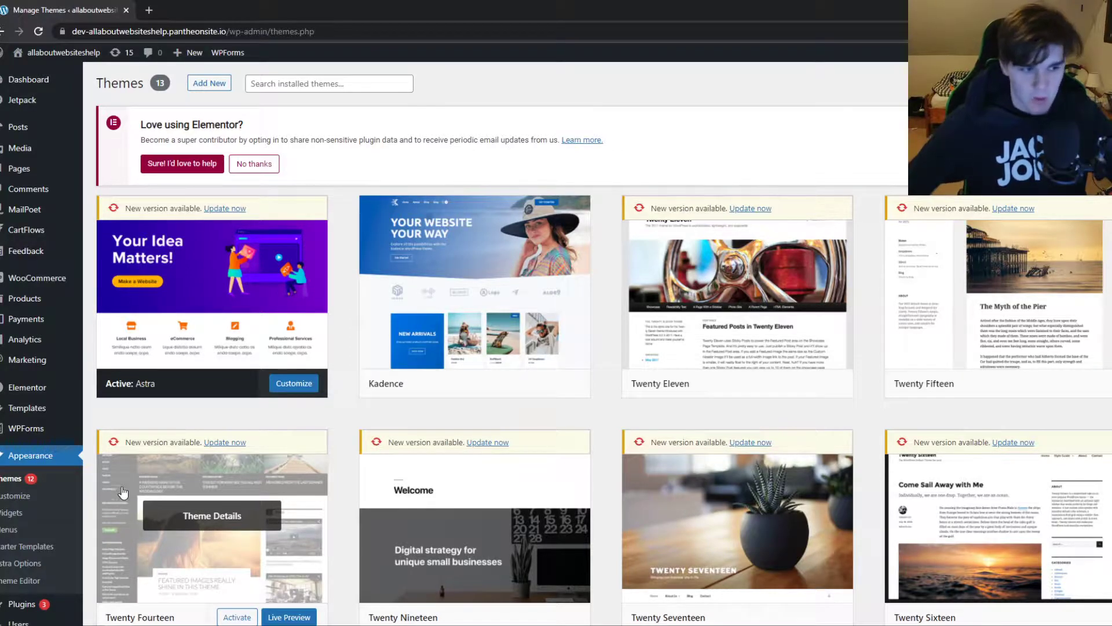
pyautogui.scroll(-2, 51, 453)
# - Find 'wp reset' in the plugin directory, then install and activate WP Reset
pyautogui.moveTo(22, 603)
pyautogui.click(19, 524)
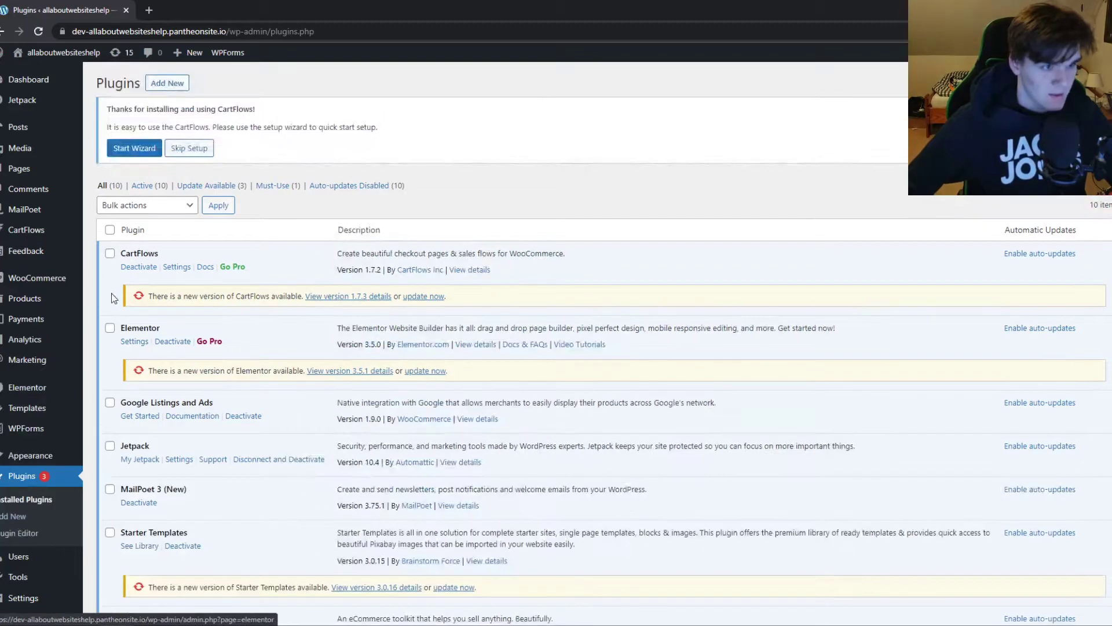
pyautogui.click(154, 87)
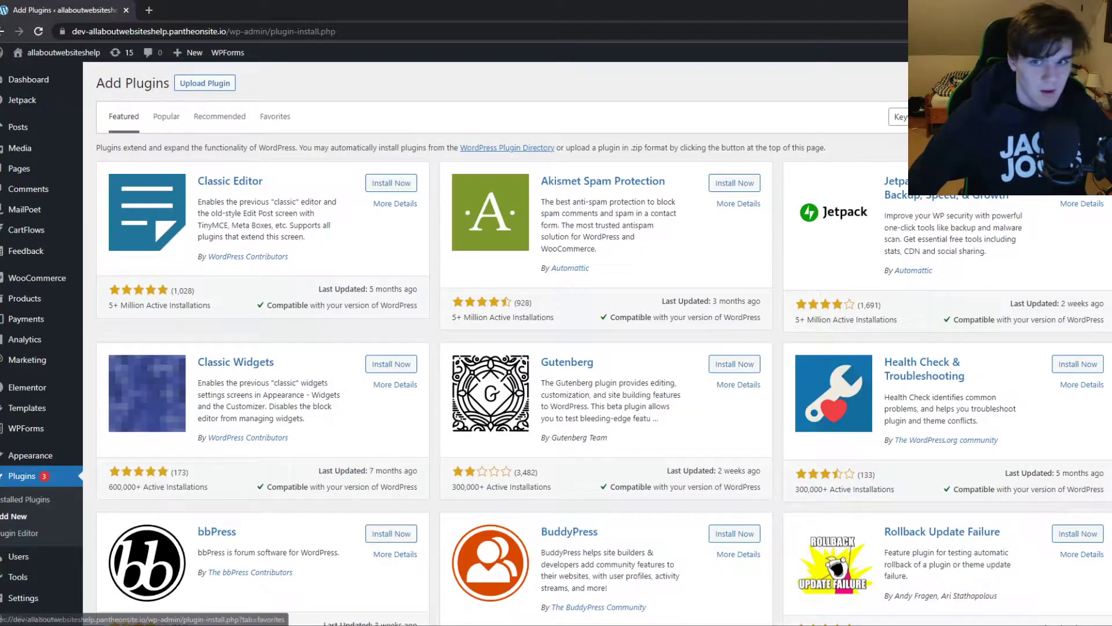
pyautogui.click(985, 116)
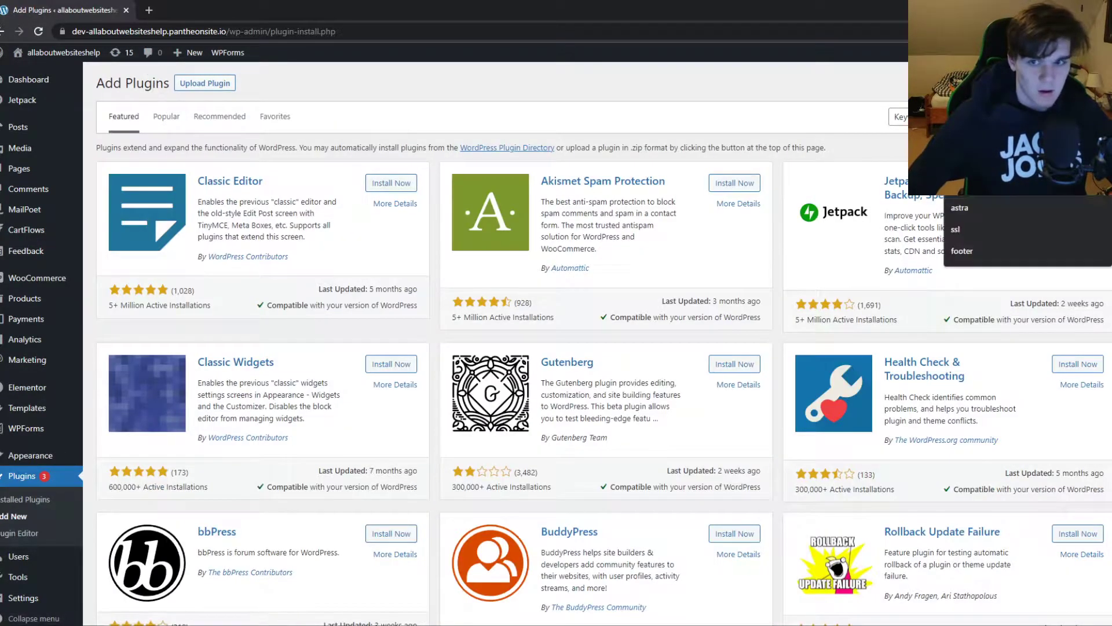
pyautogui.write('wp')
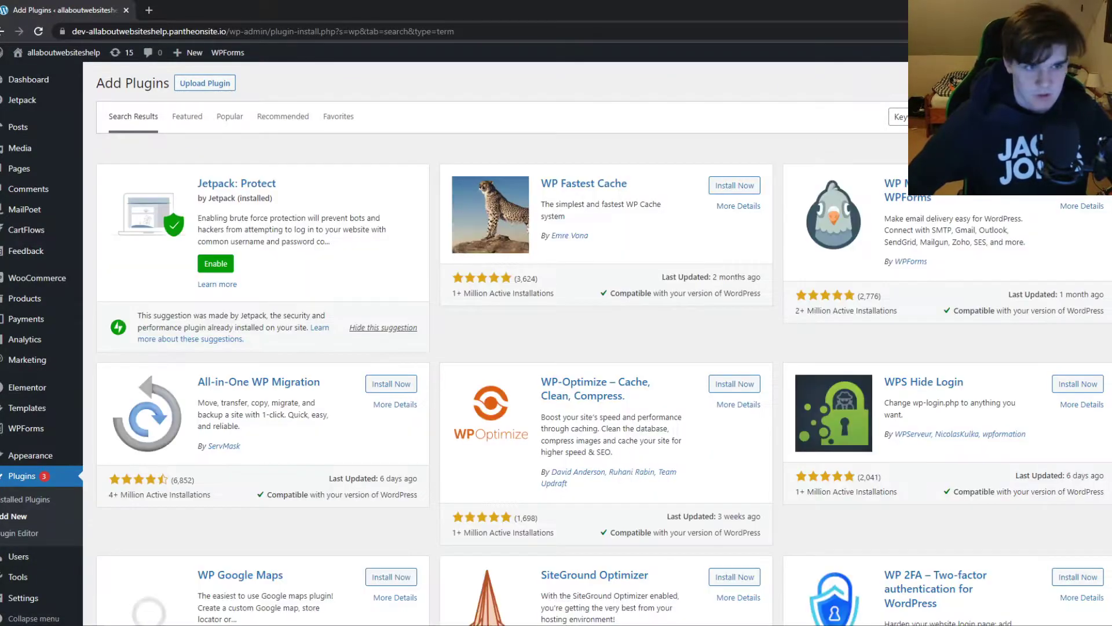
pyautogui.write(' reset')
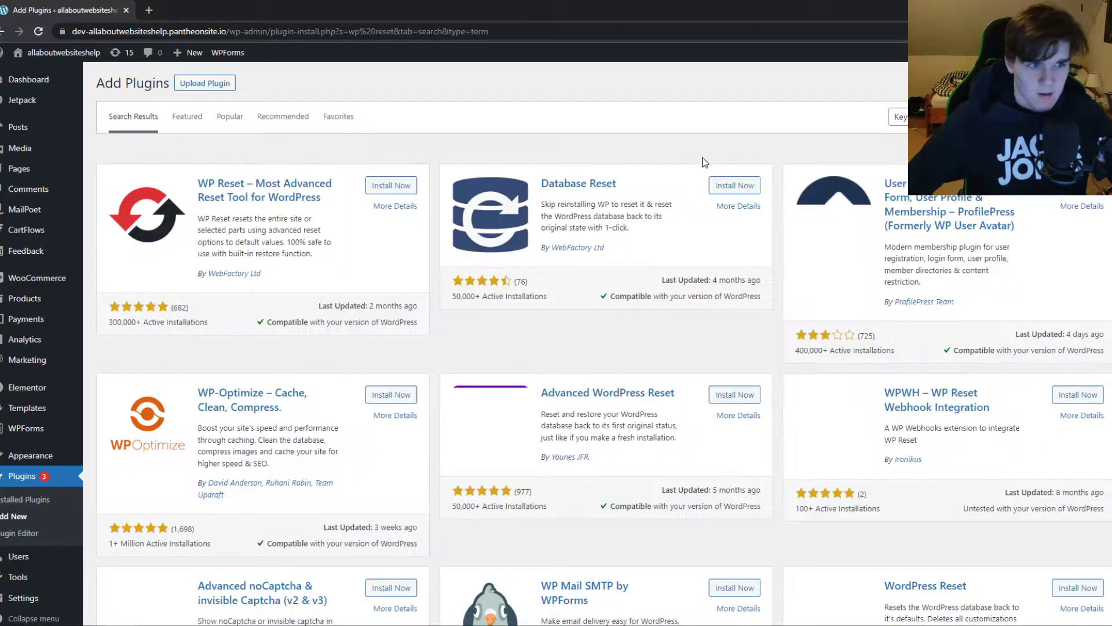
pyautogui.click(372, 187)
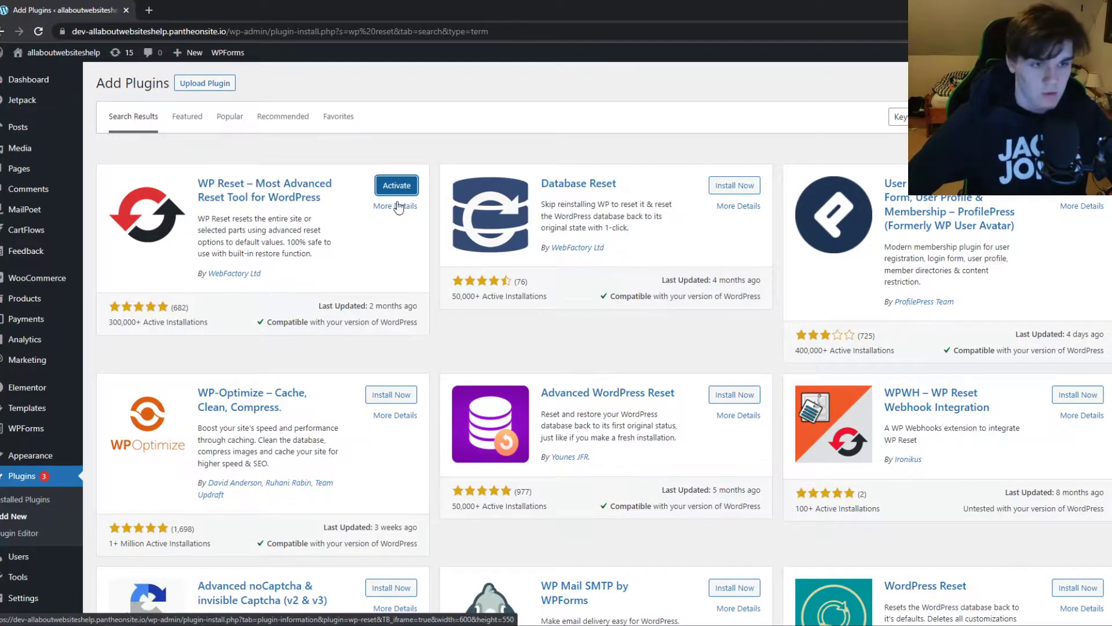
pyautogui.click(397, 185)
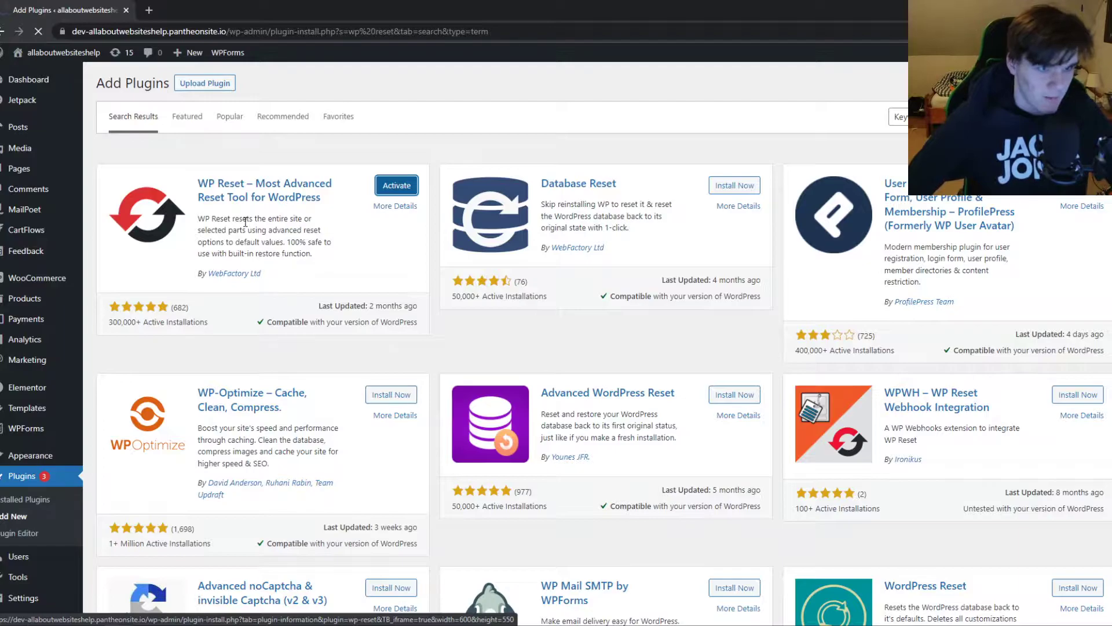
# - Dismiss the WP Reset welcome notice and go to the WP Reset tools page
pyautogui.scroll(-1, 247, 221)
pyautogui.scroll(-1, 248, 220)
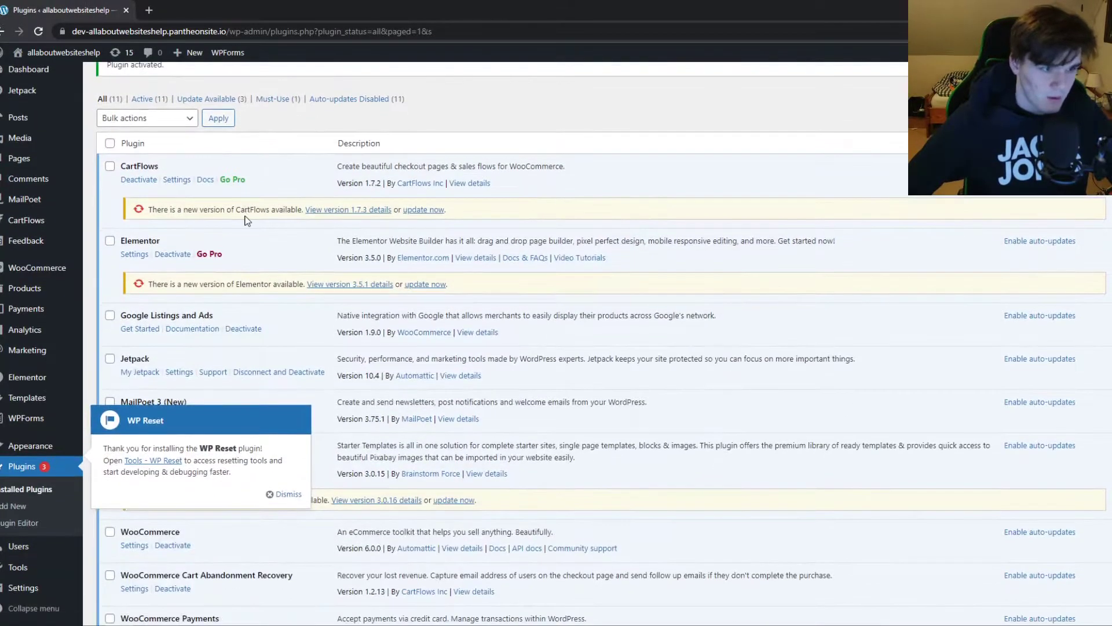
pyautogui.click(285, 493)
pyautogui.scroll(-3, 248, 373)
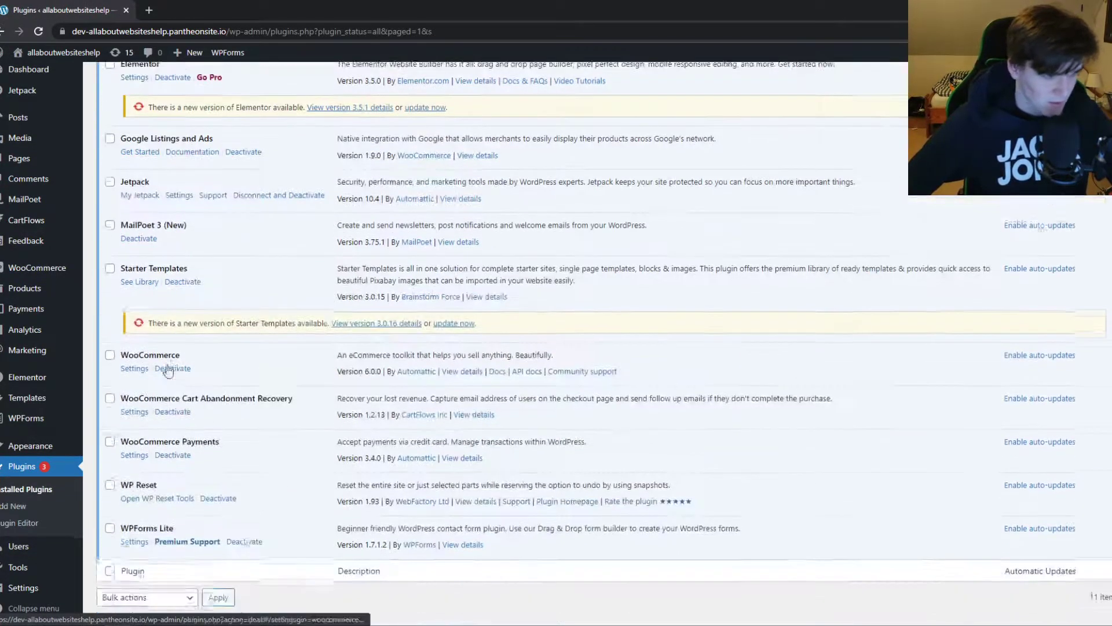
pyautogui.scroll(-1, 174, 261)
pyautogui.click(134, 454)
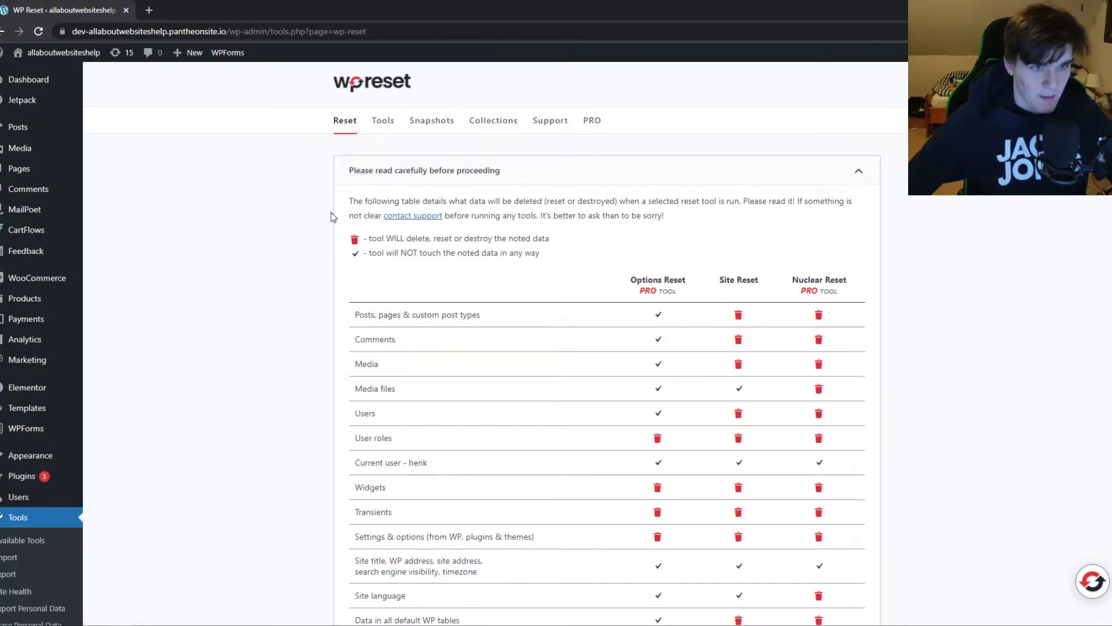
# - Read through what each reset option deletes, ending at the Site Reset section
pyautogui.scroll(-3, 442, 186)
pyautogui.scroll(4, 442, 186)
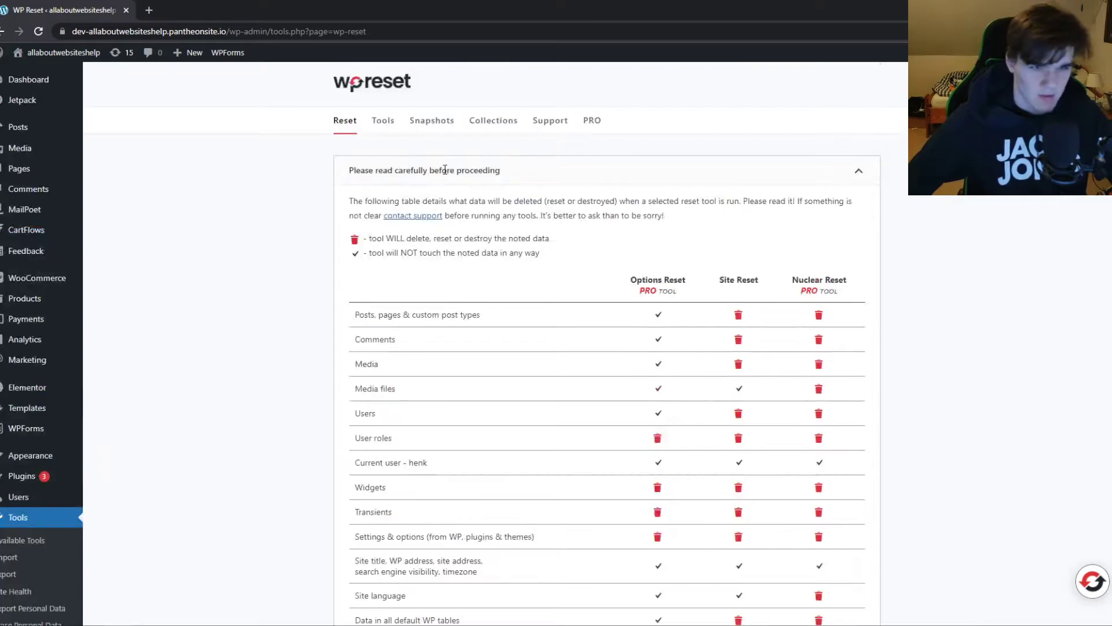
pyautogui.scroll(-5, 869, 484)
pyautogui.scroll(2, 462, 390)
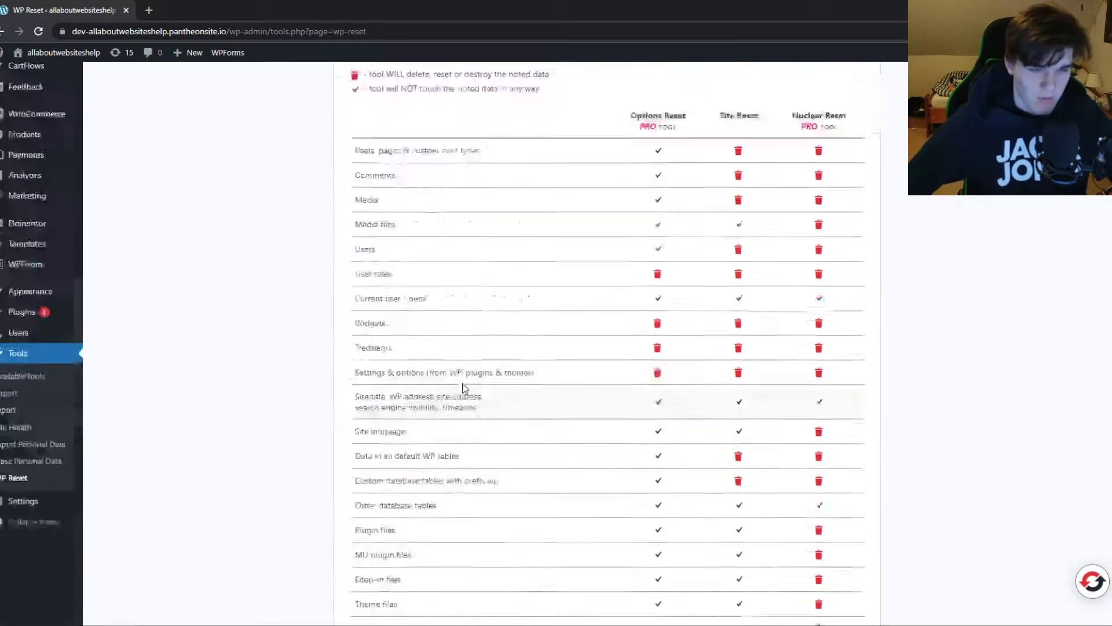
pyautogui.scroll(3, 429, 316)
pyautogui.scroll(-10, 427, 307)
pyautogui.scroll(7, 426, 302)
pyautogui.scroll(3, 426, 311)
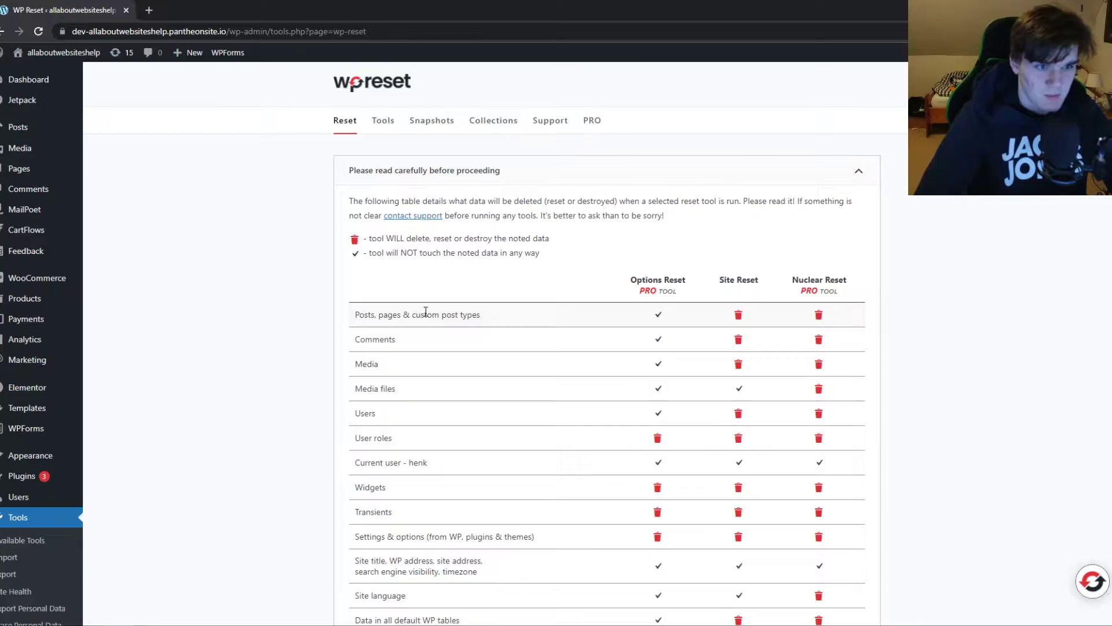
pyautogui.scroll(-7, 426, 311)
pyautogui.scroll(-5, 397, 278)
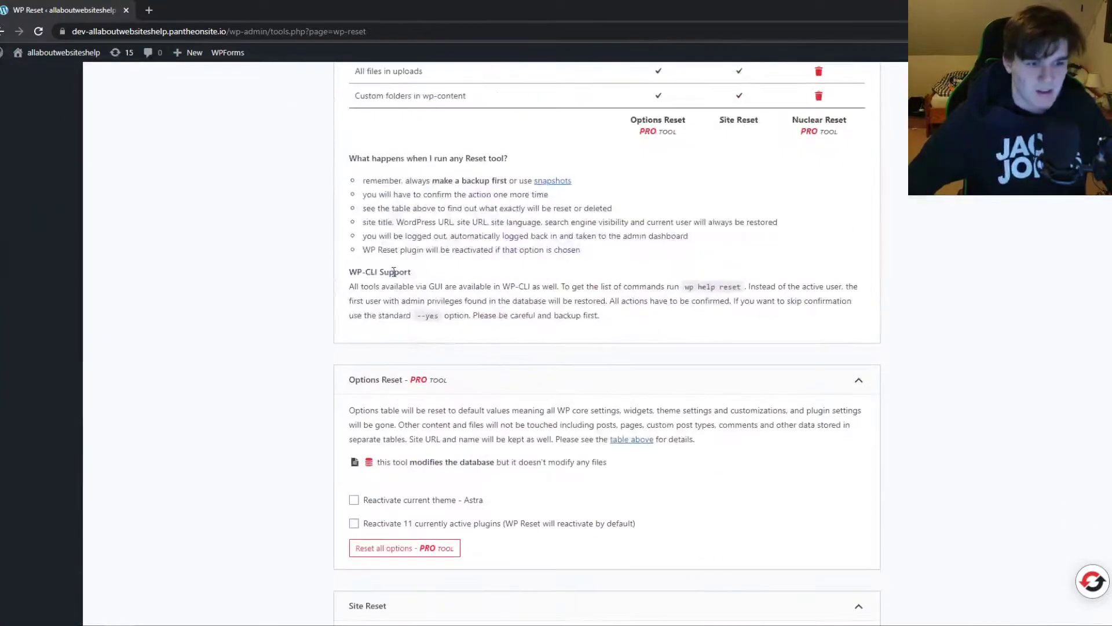
pyautogui.scroll(-3, 393, 271)
pyautogui.scroll(-2, 390, 274)
pyautogui.scroll(-3, 389, 274)
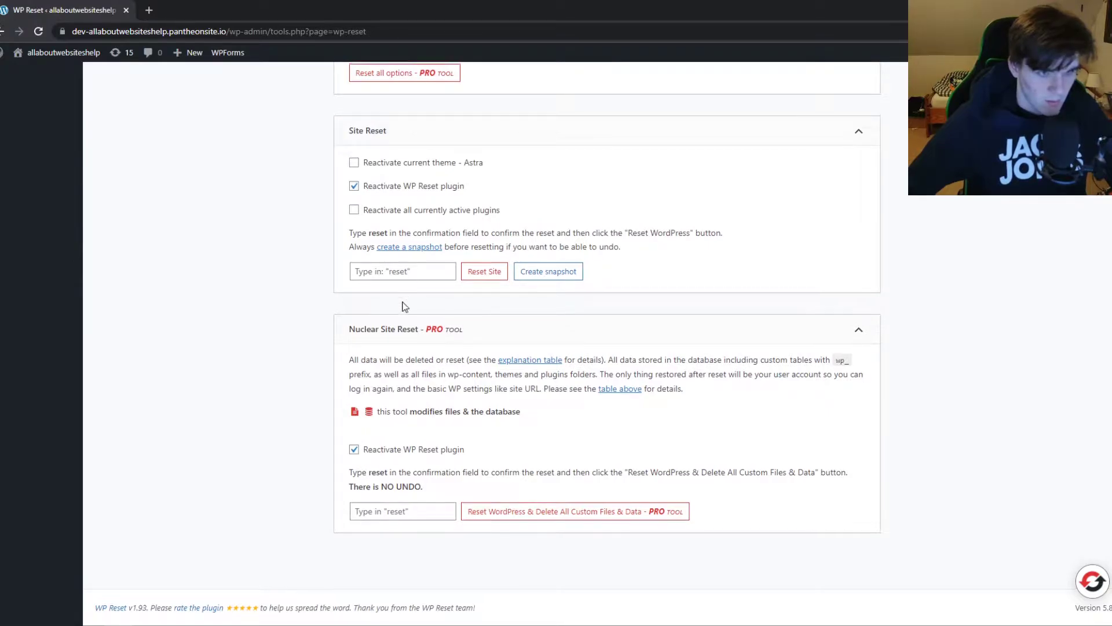
pyautogui.scroll(4, 402, 303)
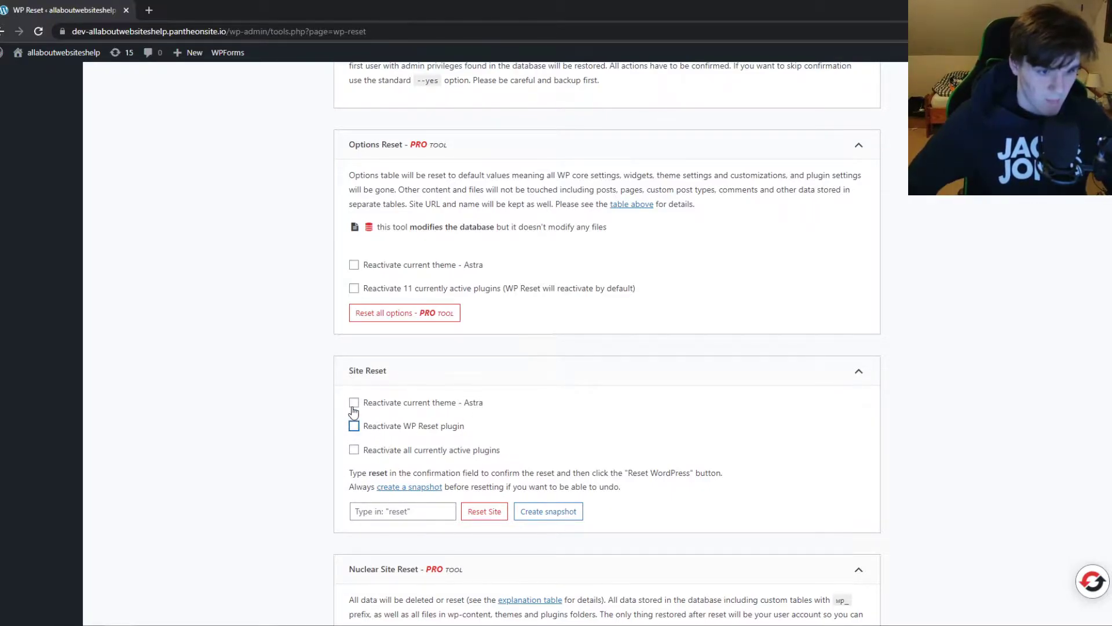
# - Run Site Reset with Reactivate current theme ticked, confirming with 'reset'
pyautogui.click(353, 404)
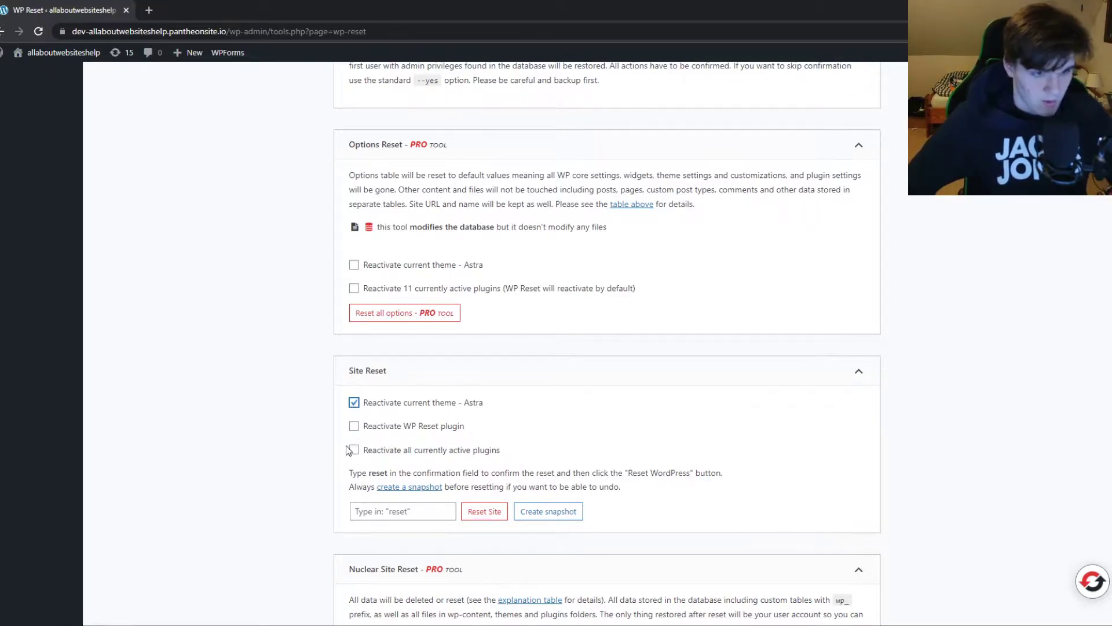
pyautogui.click(375, 514)
pyautogui.write('reset')
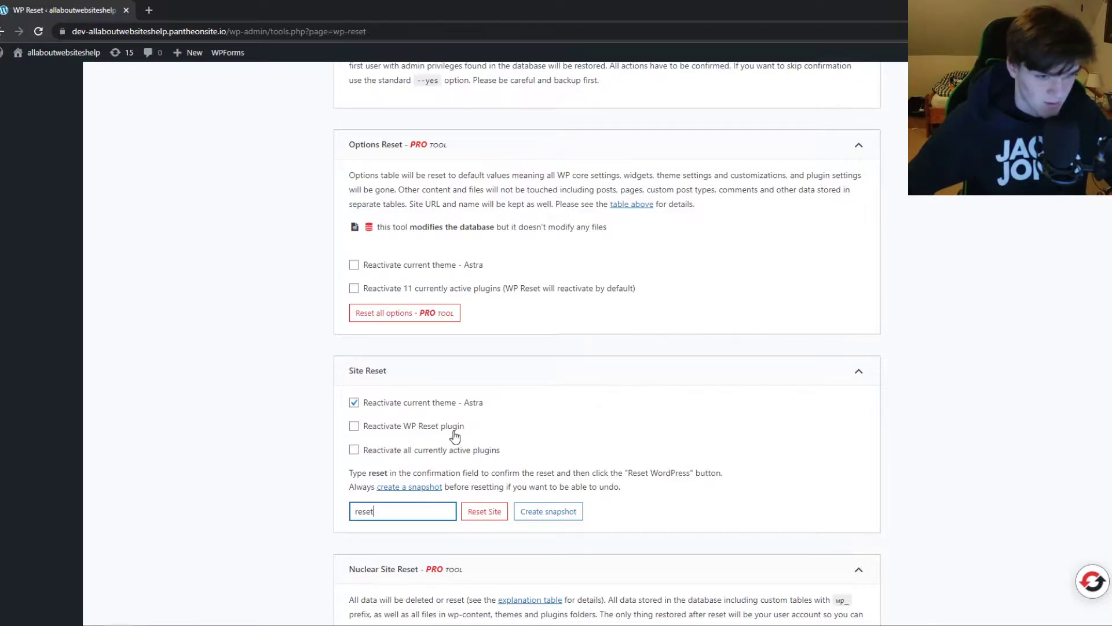
pyautogui.click(480, 512)
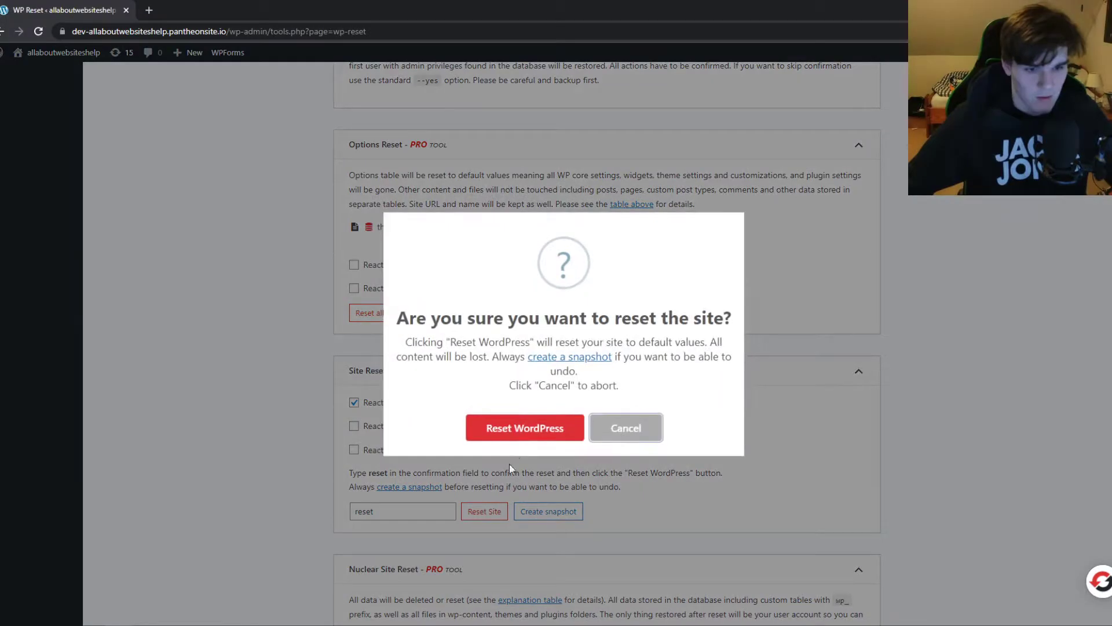
pyautogui.click(502, 427)
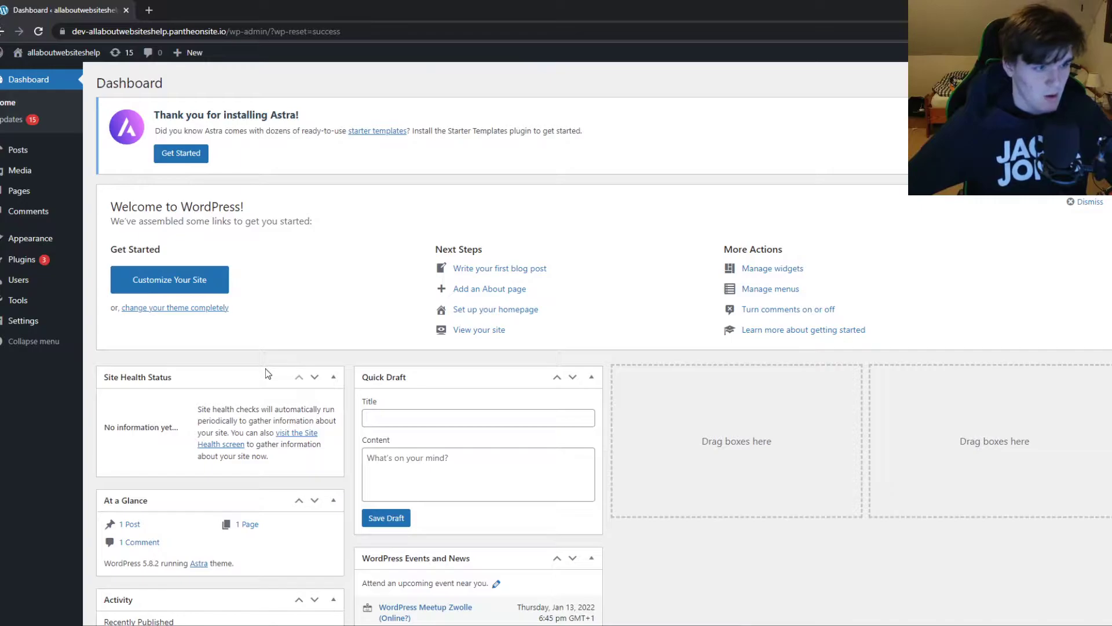
# - Check the fresh dashboard showing one post, one page and one comment
pyautogui.scroll(-1, 265, 369)
pyautogui.scroll(1, 41, 145)
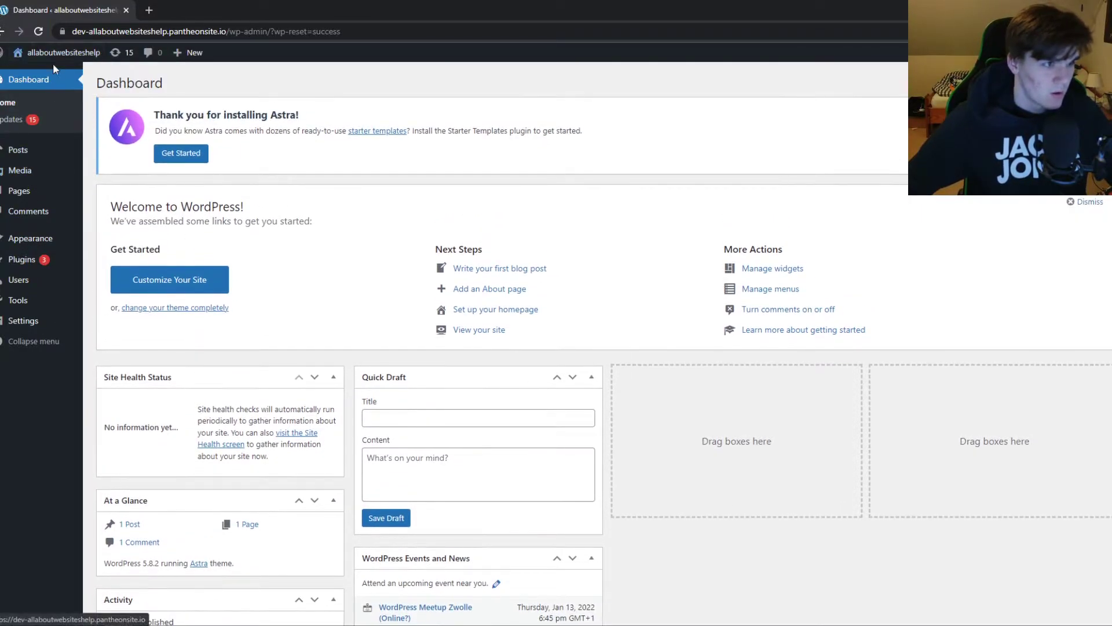
pyautogui.click(52, 56)
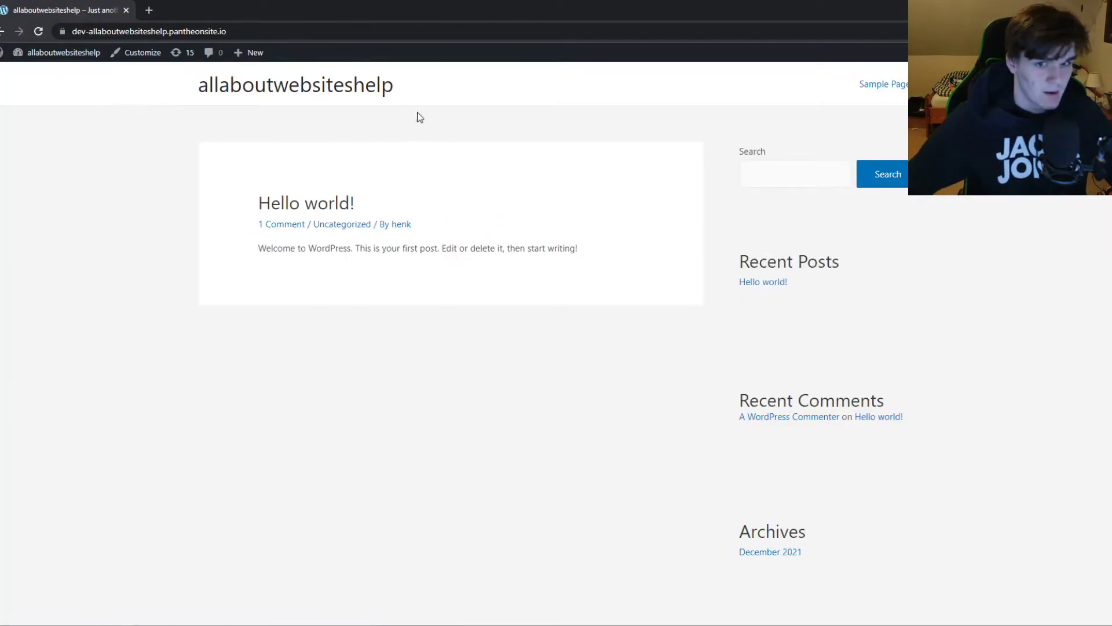
pyautogui.moveTo(419, 117); pyautogui.dragTo(1008, 331)
pyautogui.click(1007, 332)
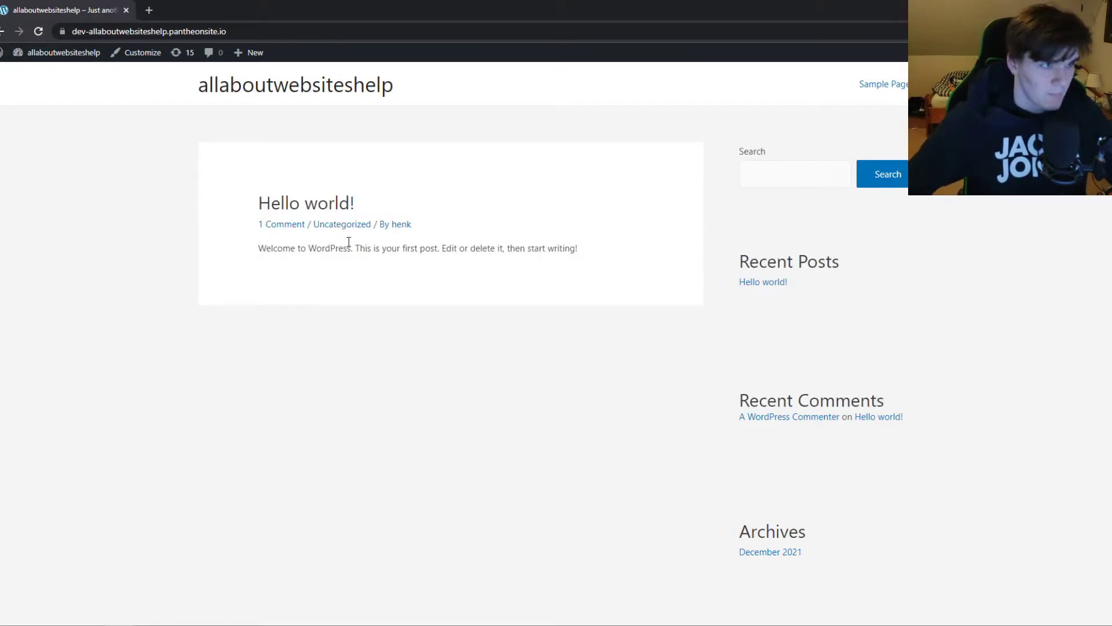
pyautogui.moveTo(63, 52)
pyautogui.click(49, 79)
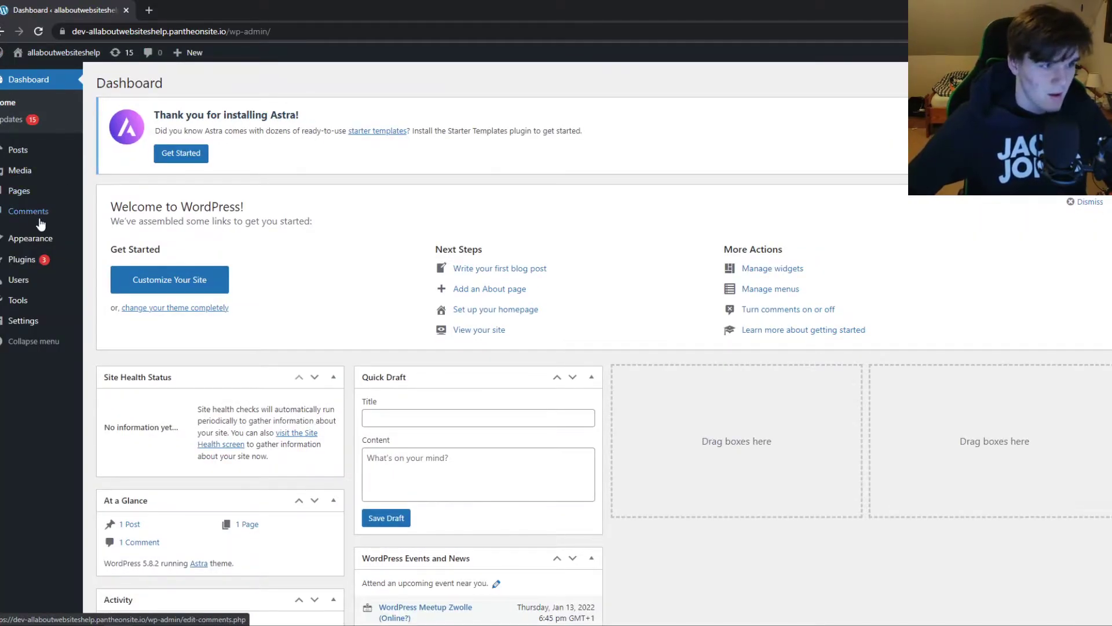
pyautogui.moveTo(29, 238)
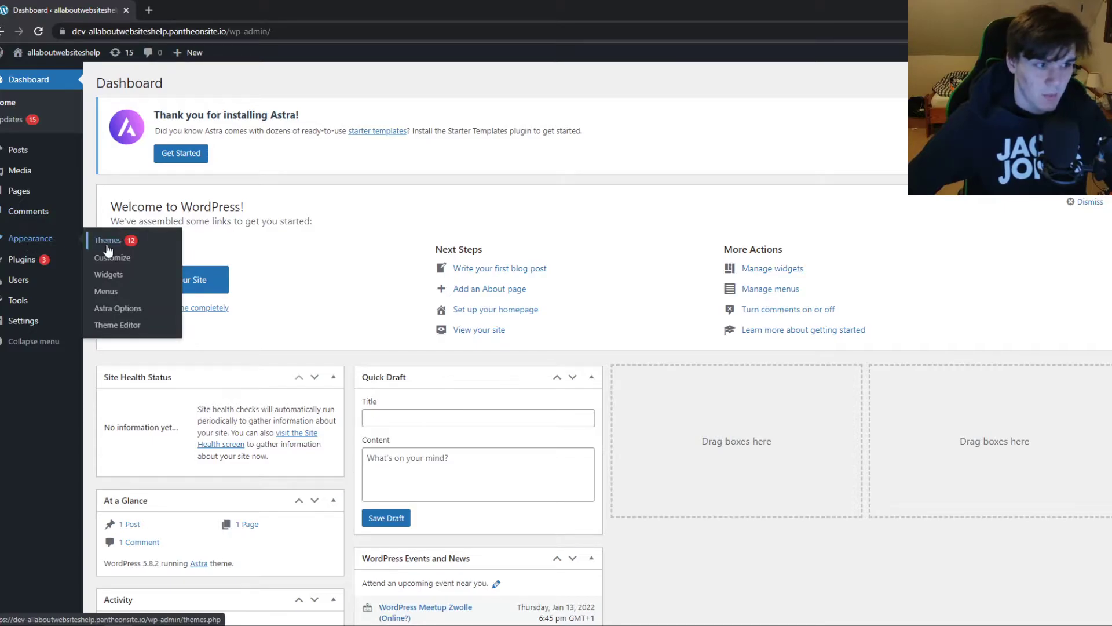
# - Go to Appearance > Themes and browse the 13 installed themes, Astra active
pyautogui.click(107, 241)
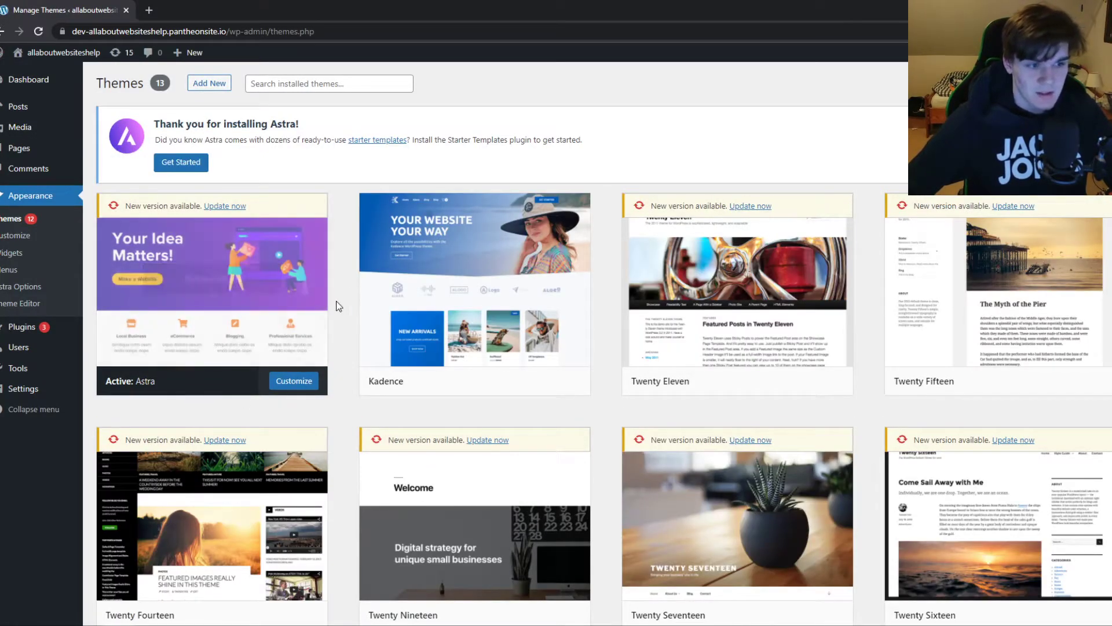
pyautogui.scroll(-6, 268, 491)
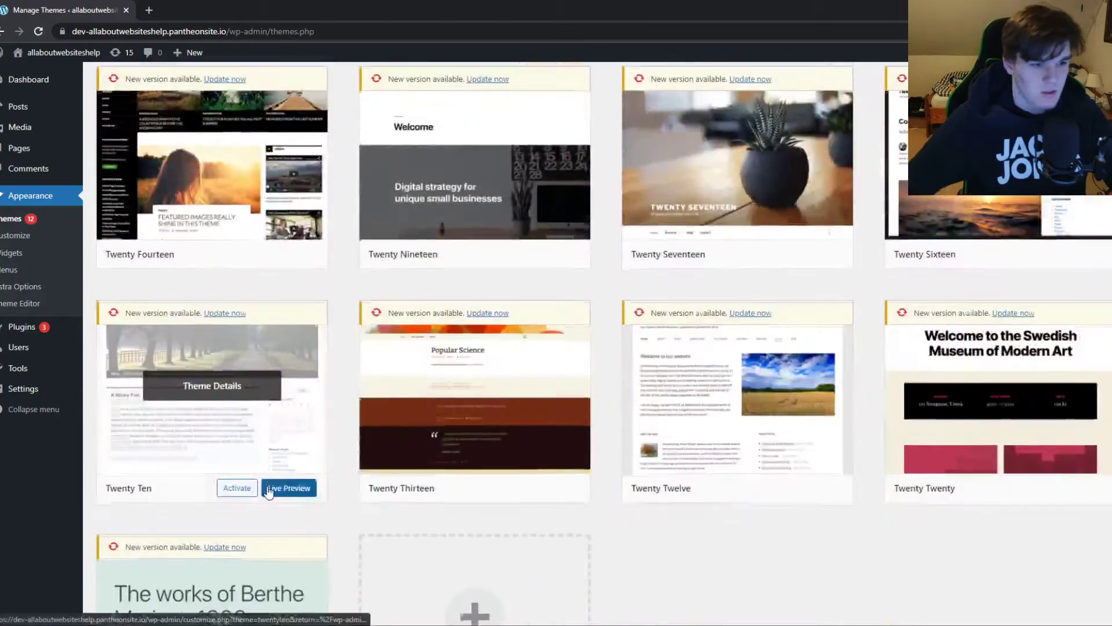
pyautogui.scroll(6, 269, 491)
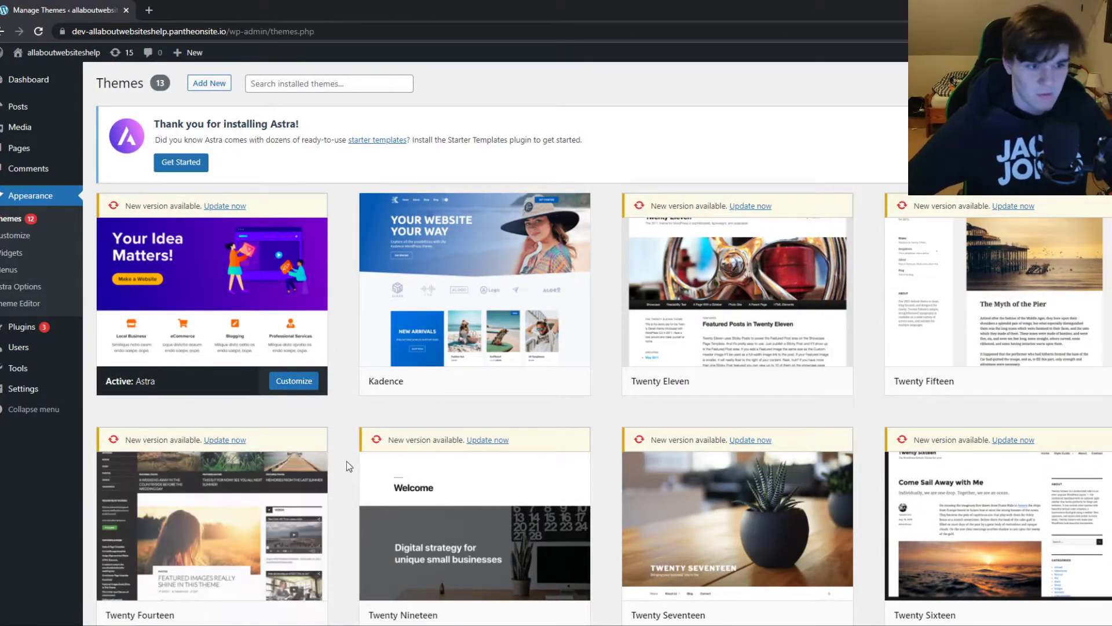
# - Bulk-activate all installed plugins with the Activate bulk action
pyautogui.click(20, 327)
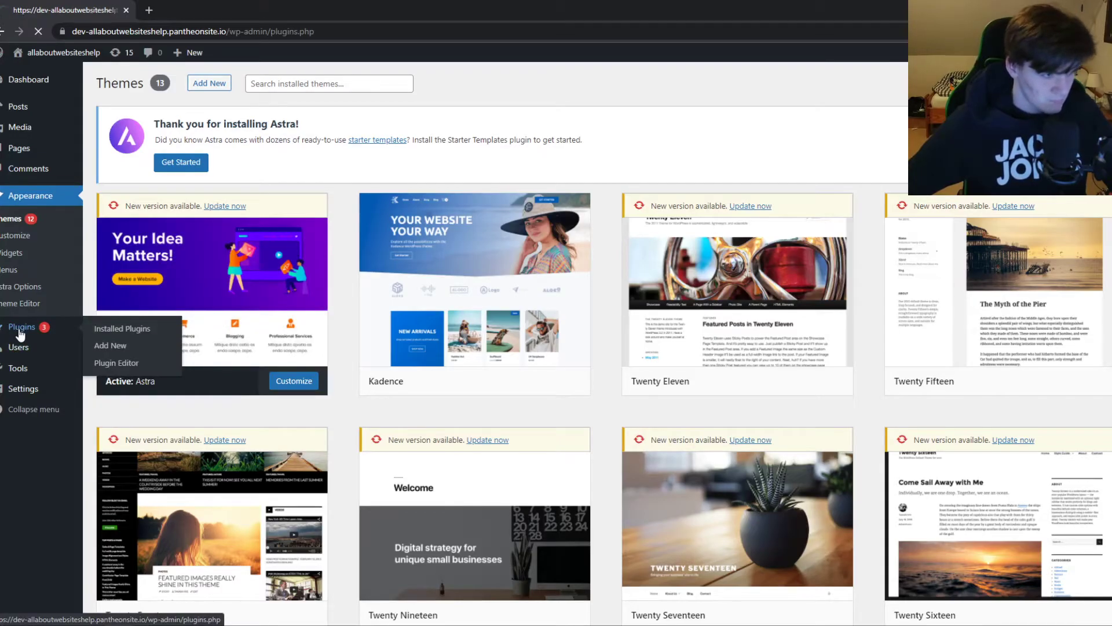
pyautogui.scroll(-2, 191, 369)
pyautogui.scroll(-2, 191, 369)
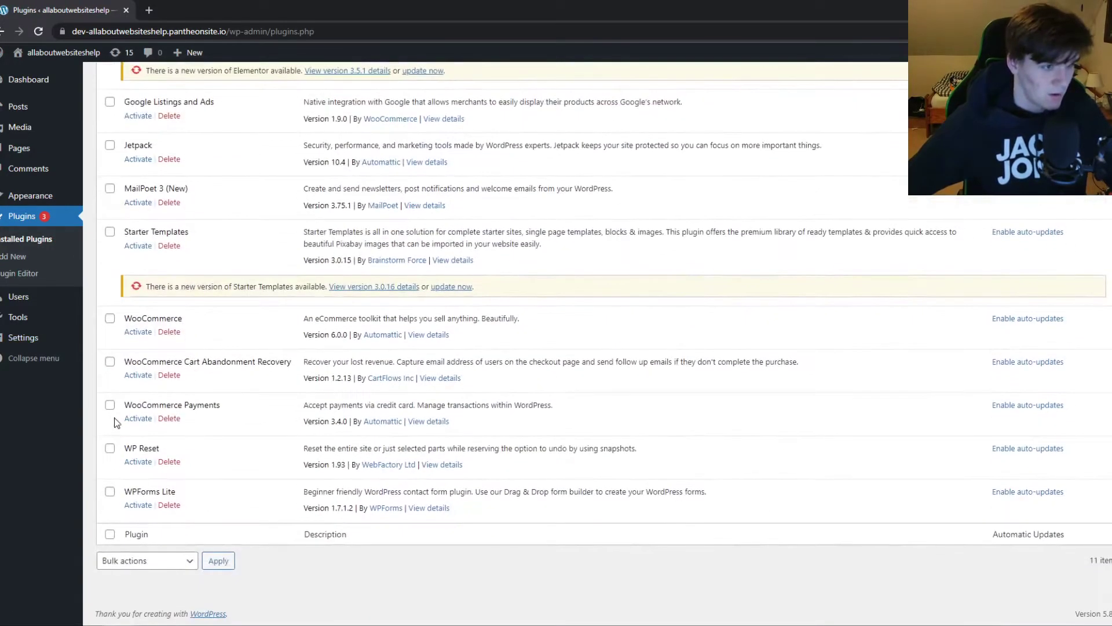
pyautogui.scroll(5, 116, 417)
pyautogui.scroll(-5, 172, 597)
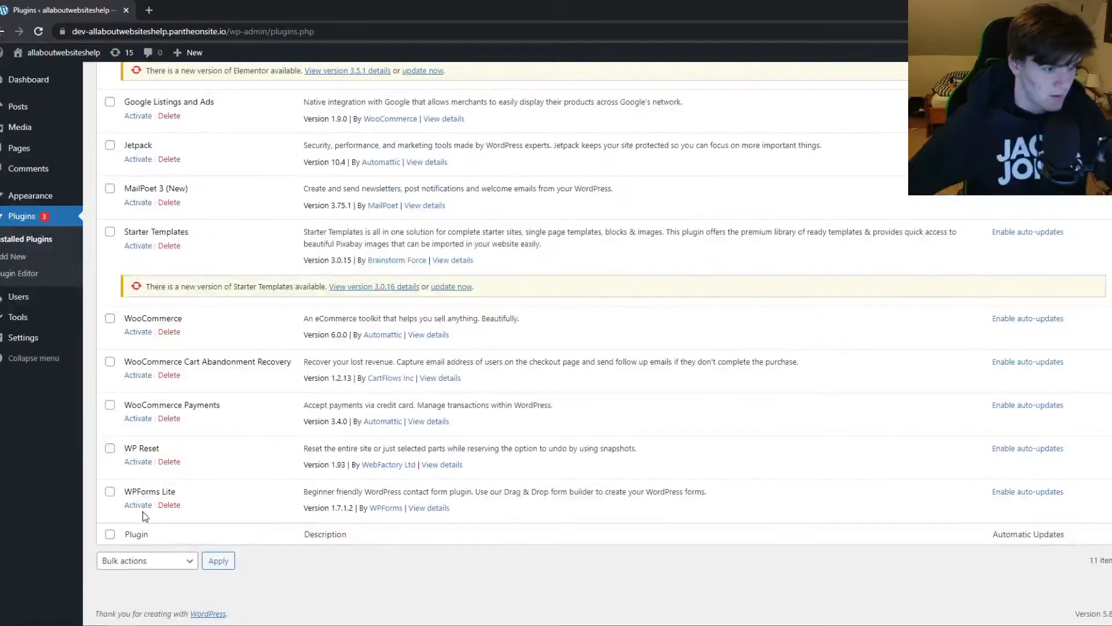
pyautogui.scroll(5, 113, 257)
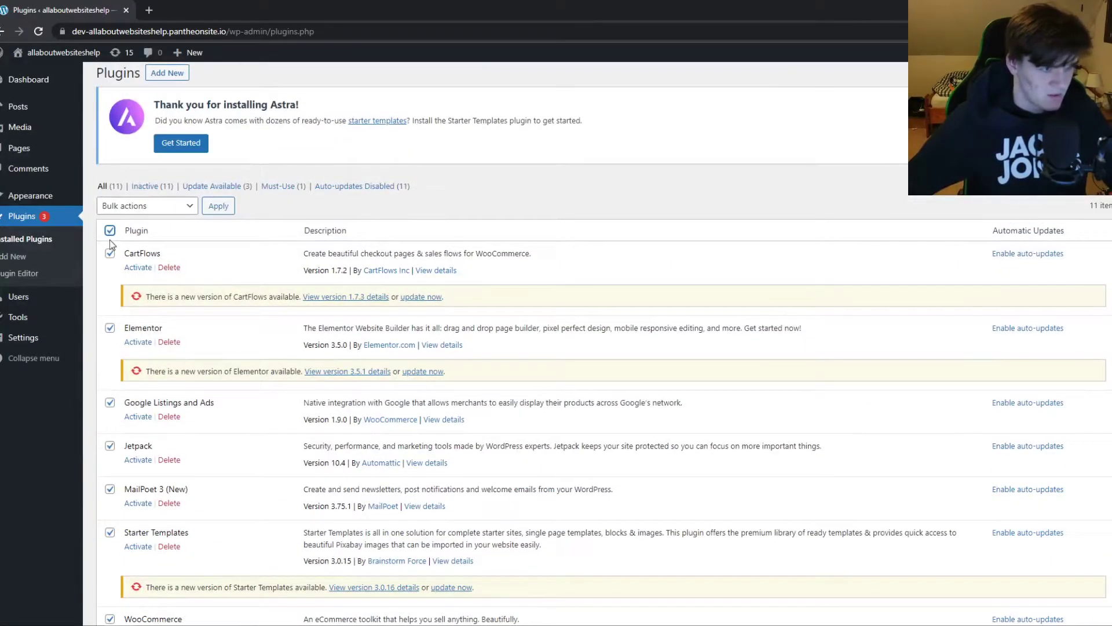
pyautogui.click(161, 210)
pyautogui.click(151, 232)
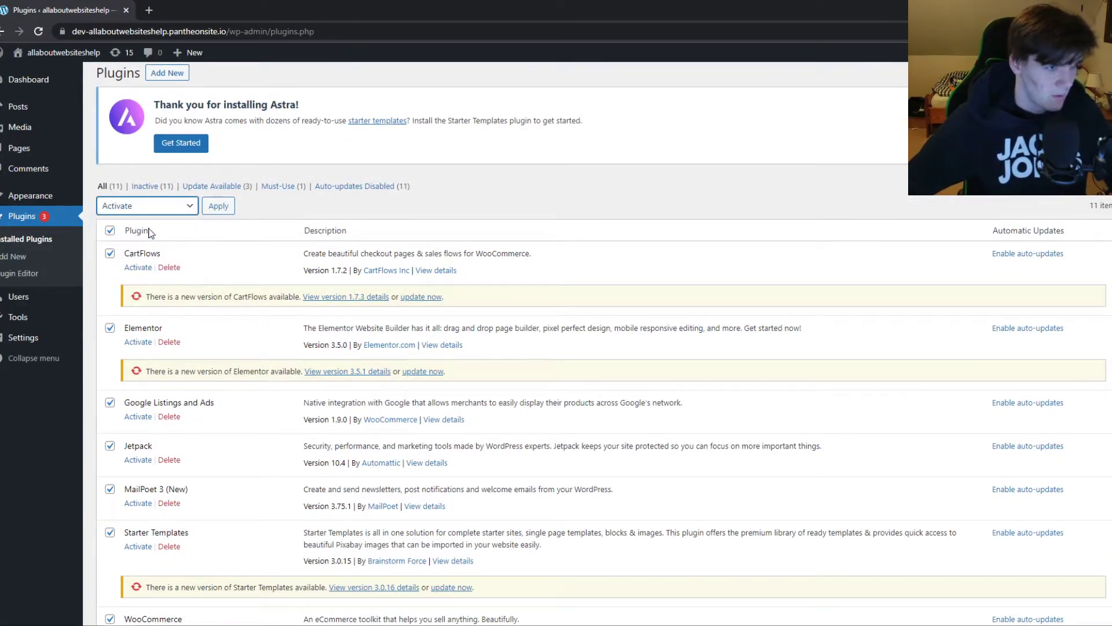
pyautogui.click(210, 210)
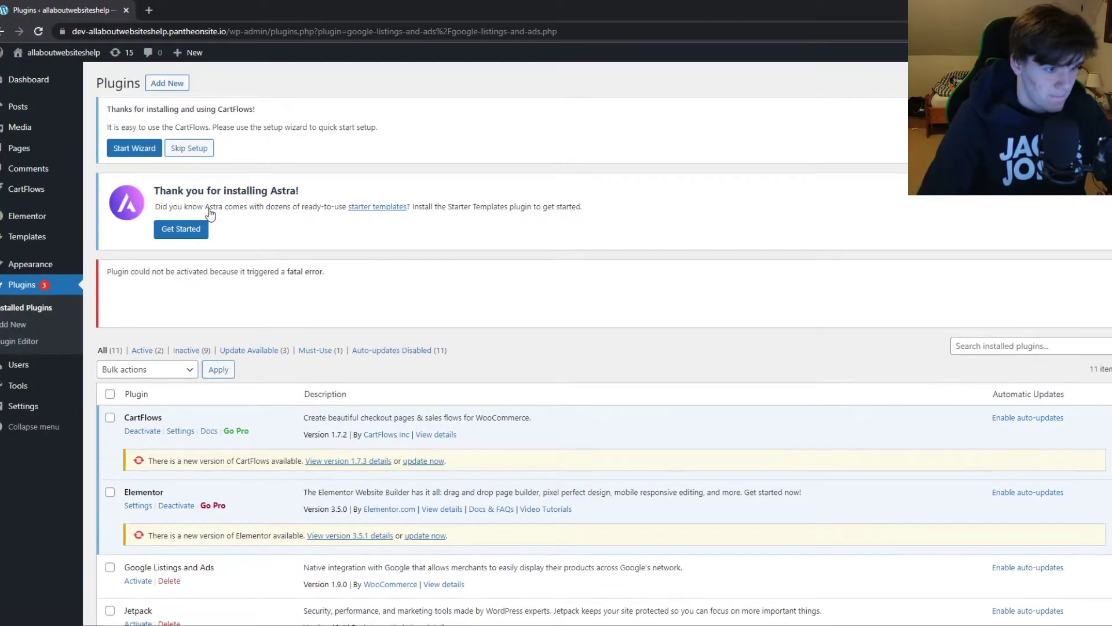
# - Review the results: CartFlows and Elementor active, Google Listings and Ads fatal error
pyautogui.scroll(-5, 248, 264)
pyautogui.scroll(-1, 245, 264)
pyautogui.scroll(10, 220, 290)
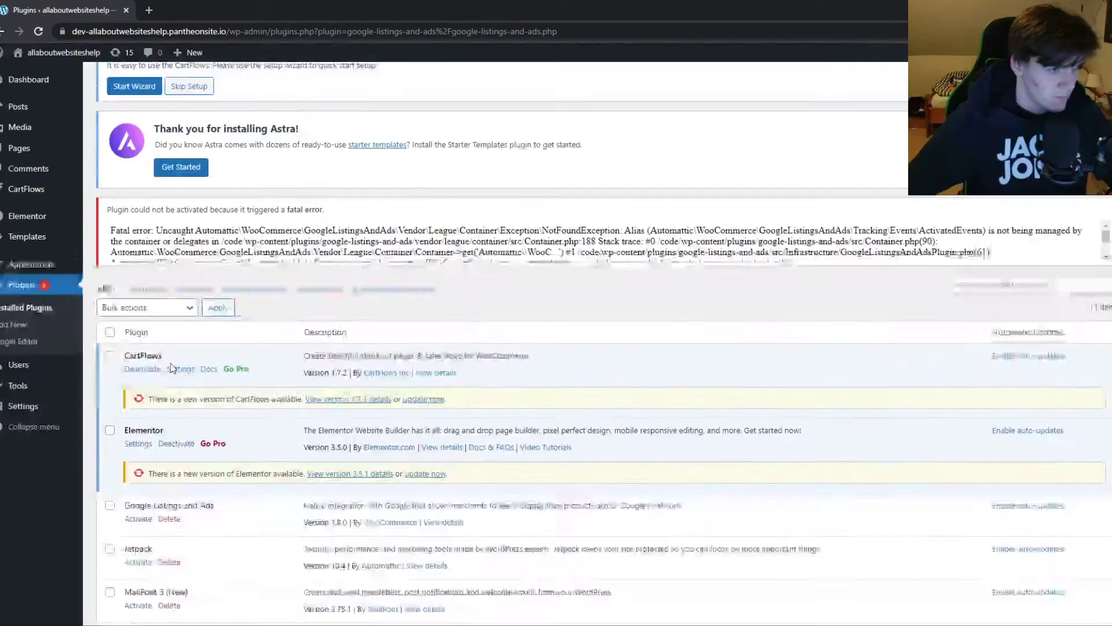
pyautogui.scroll(-1, 170, 353)
pyautogui.scroll(-10, 154, 354)
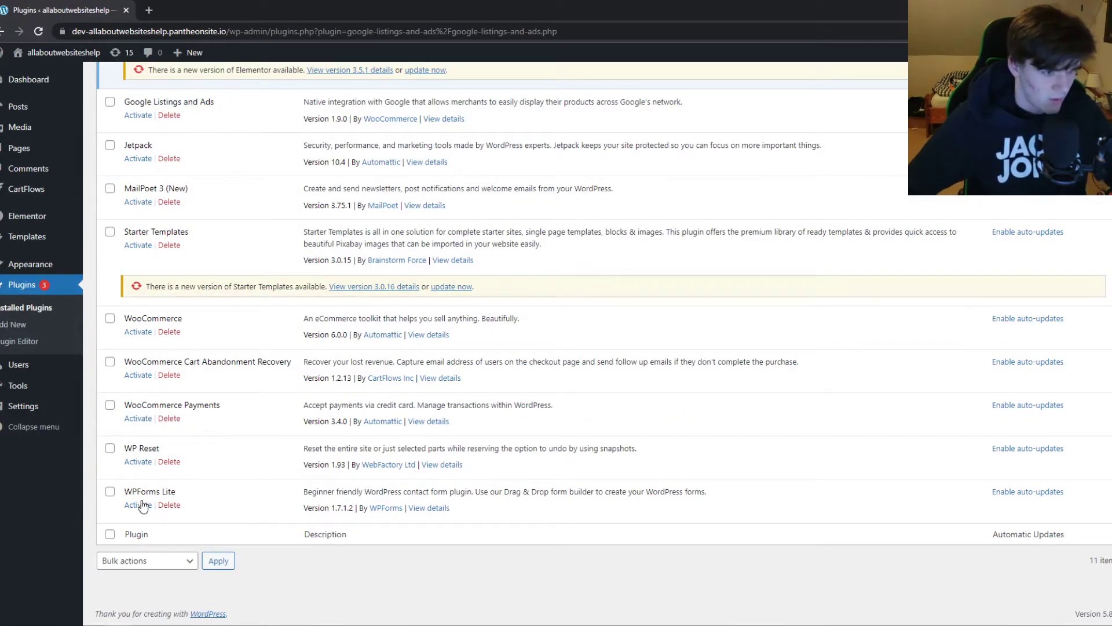
pyautogui.scroll(1, 130, 442)
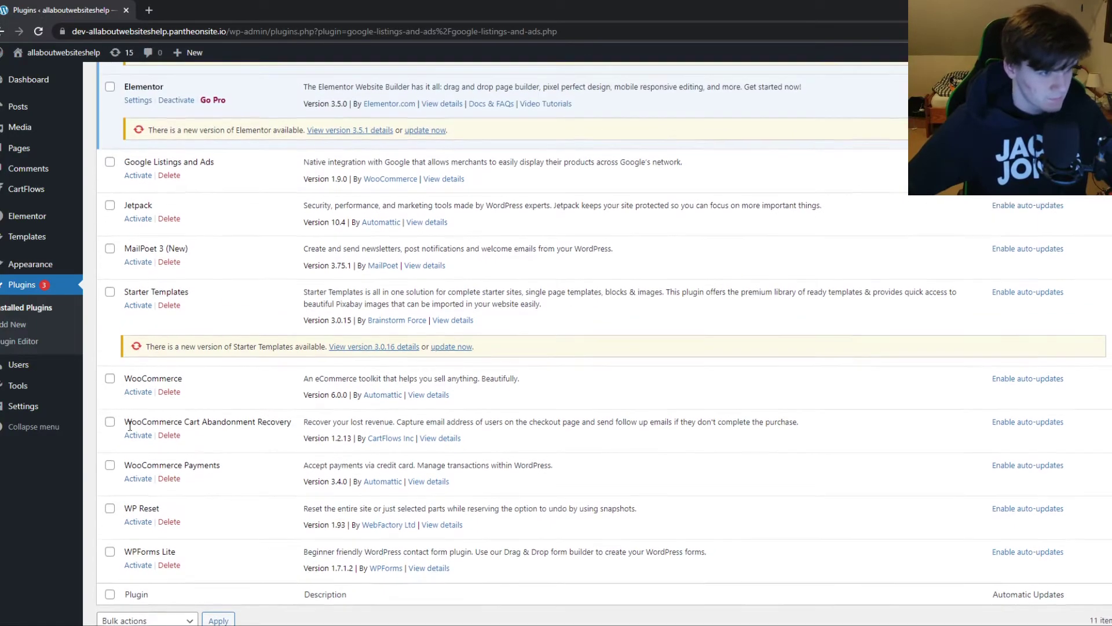
# - Activate Starter Templates, glance at its library, then return to Installed Plugins
pyautogui.click(138, 305)
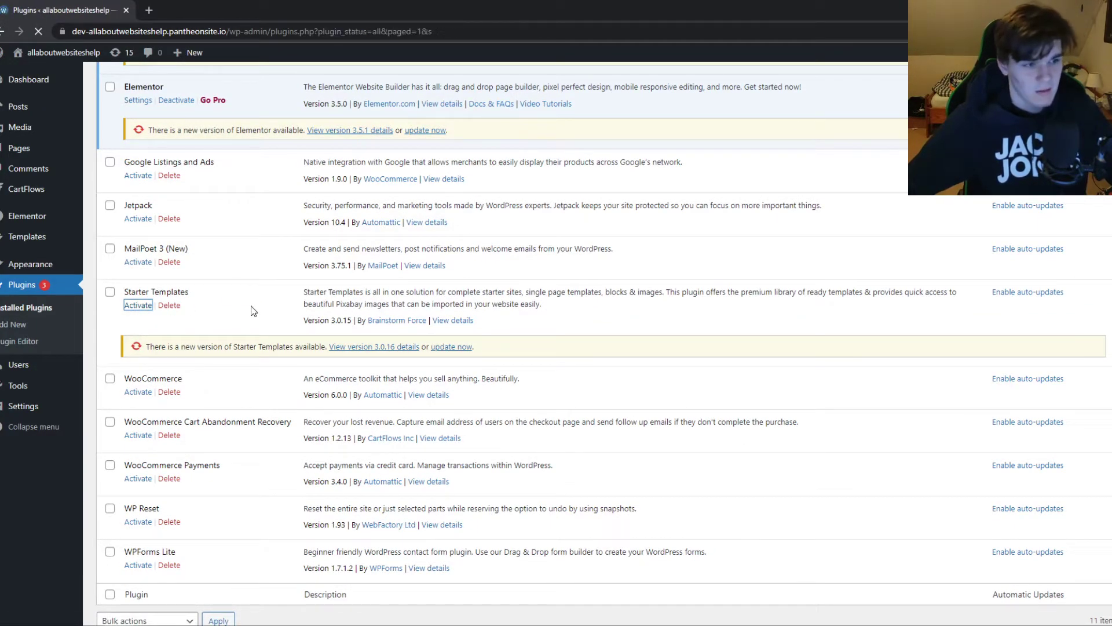
pyautogui.scroll(-5, 181, 309)
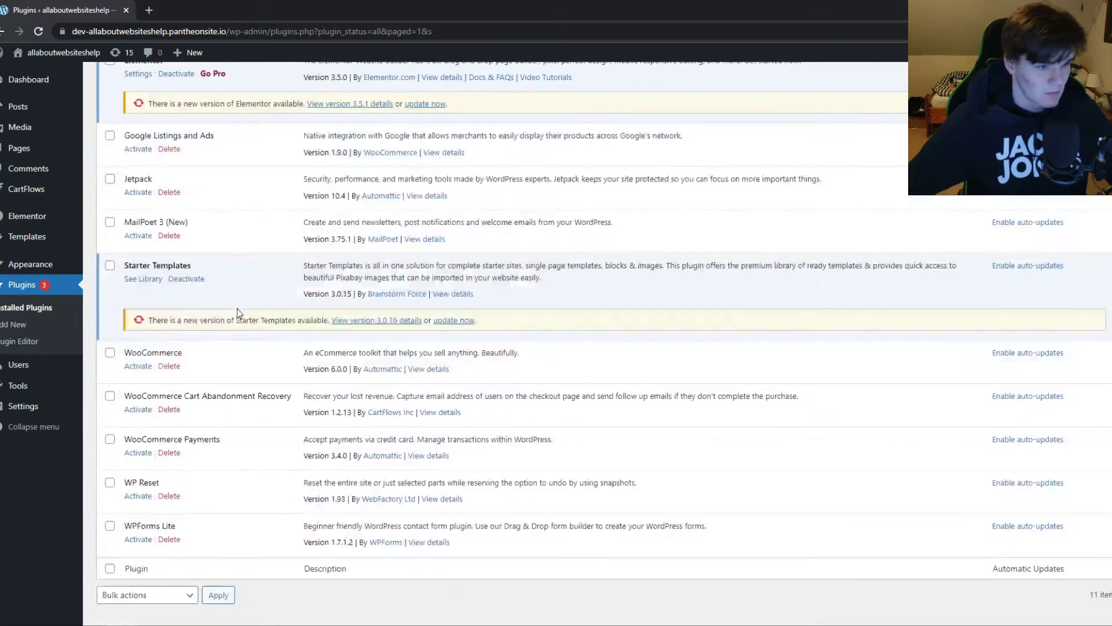
pyautogui.click(147, 280)
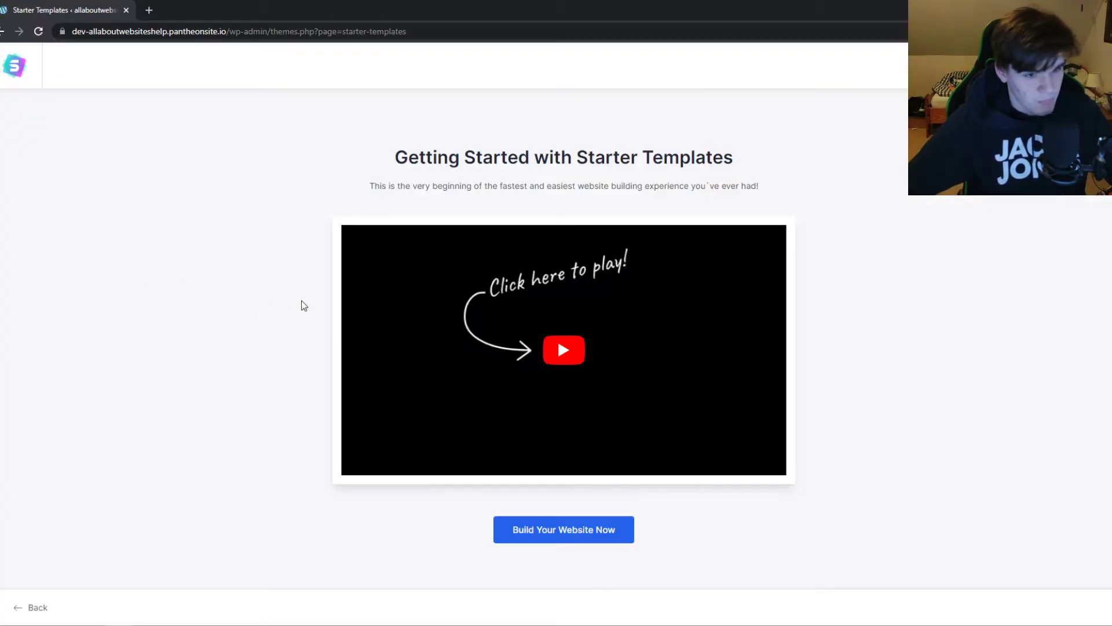
pyautogui.hotkey('alt', 'Left')
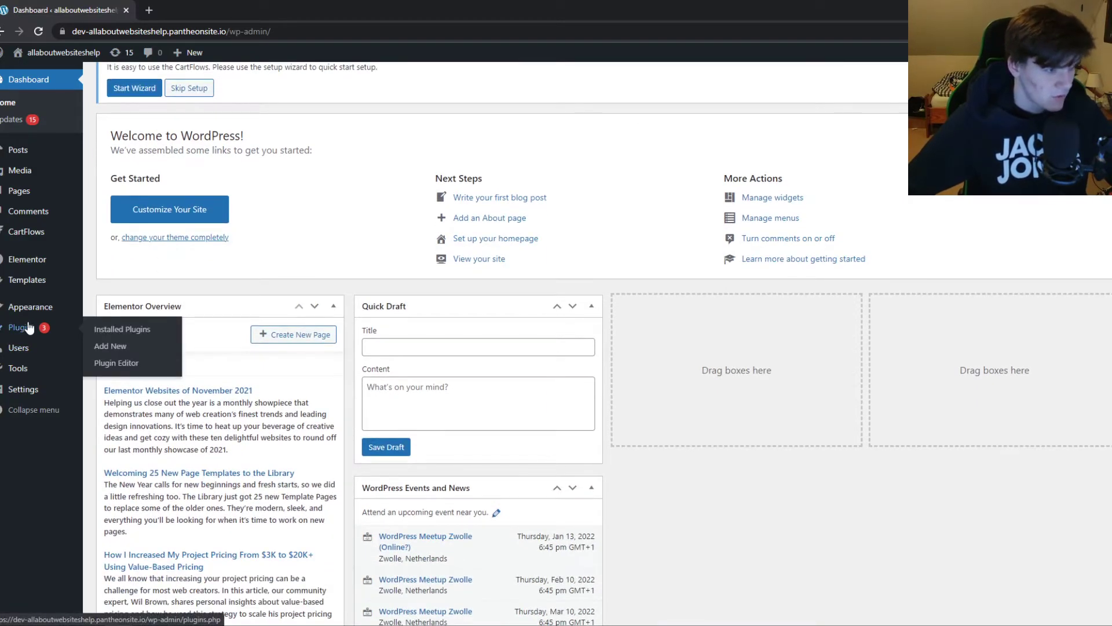
pyautogui.moveTo(22, 326)
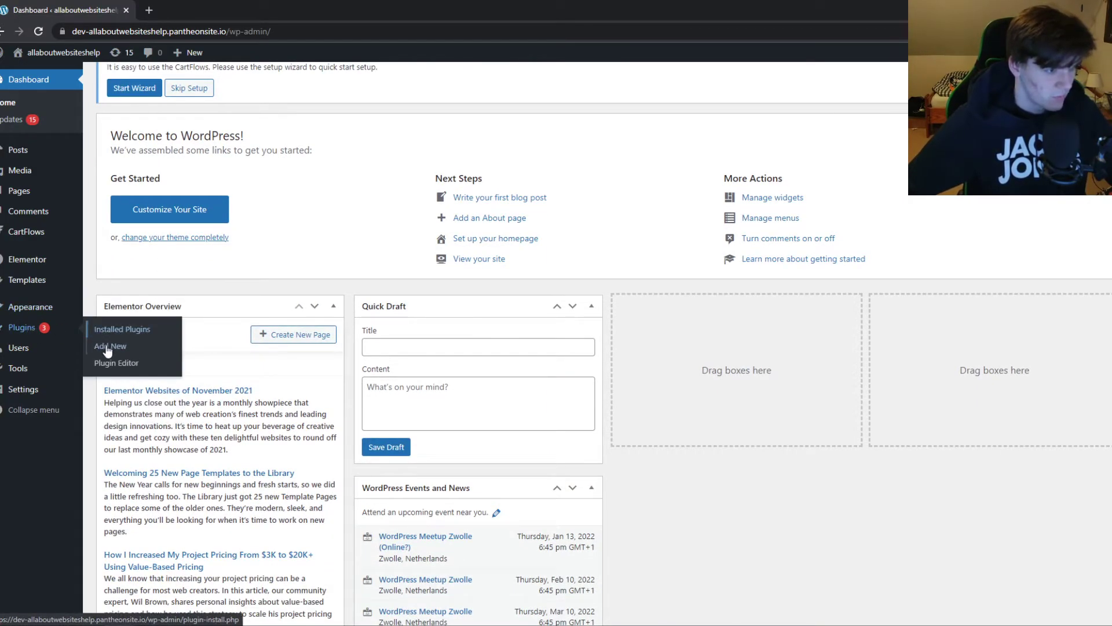
pyautogui.click(41, 328)
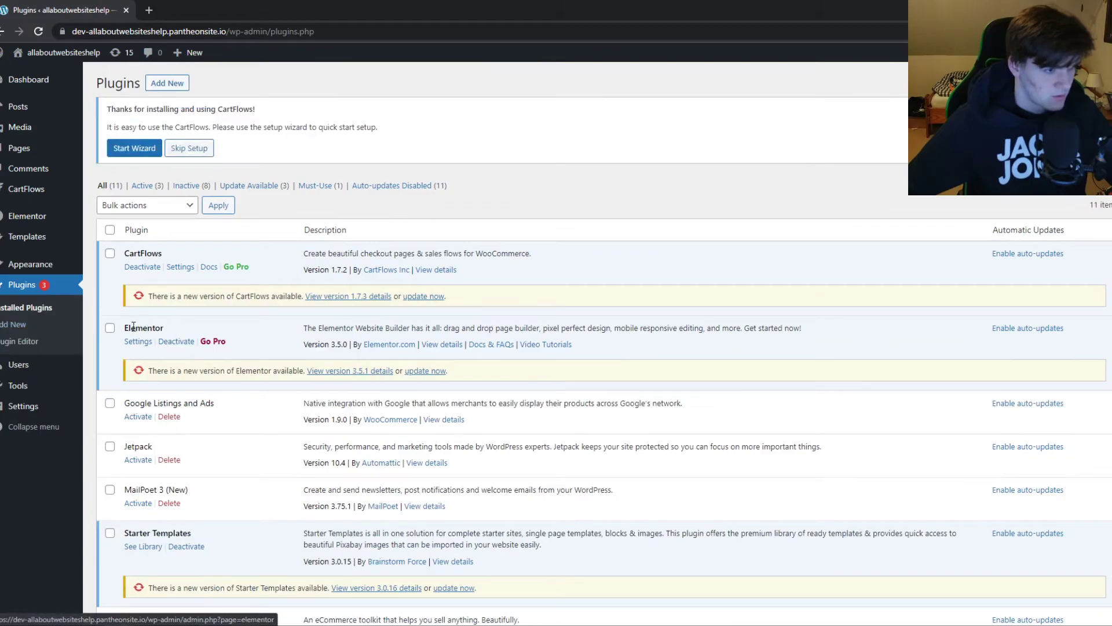
pyautogui.scroll(-4, 140, 277)
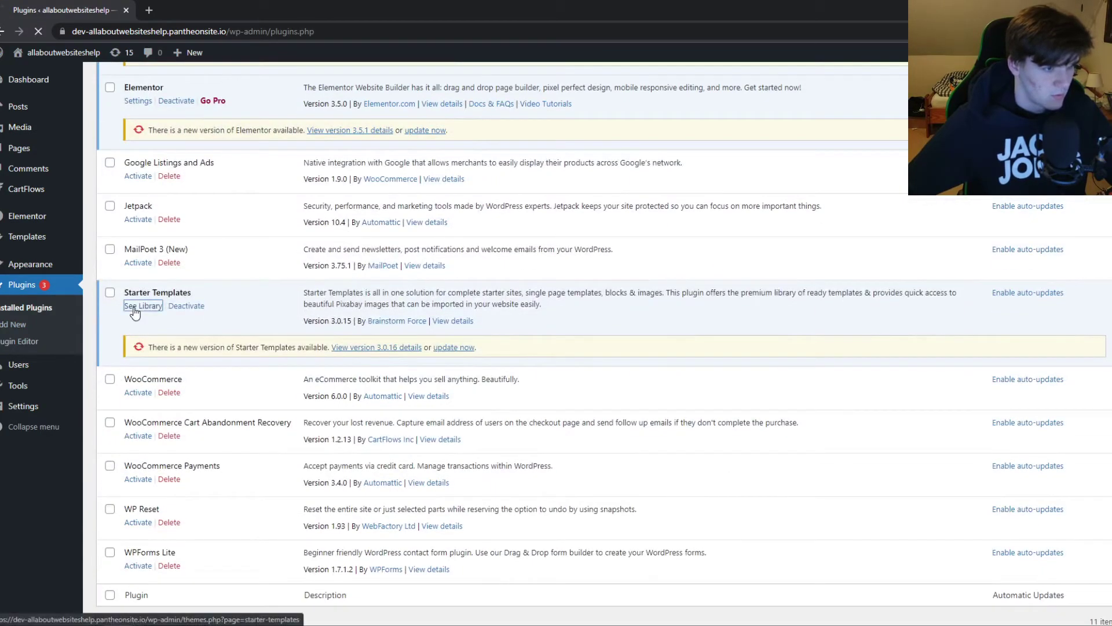
# - Start a Starter Templates build with Elementor and pick the Brandstore template
pyautogui.click(133, 304)
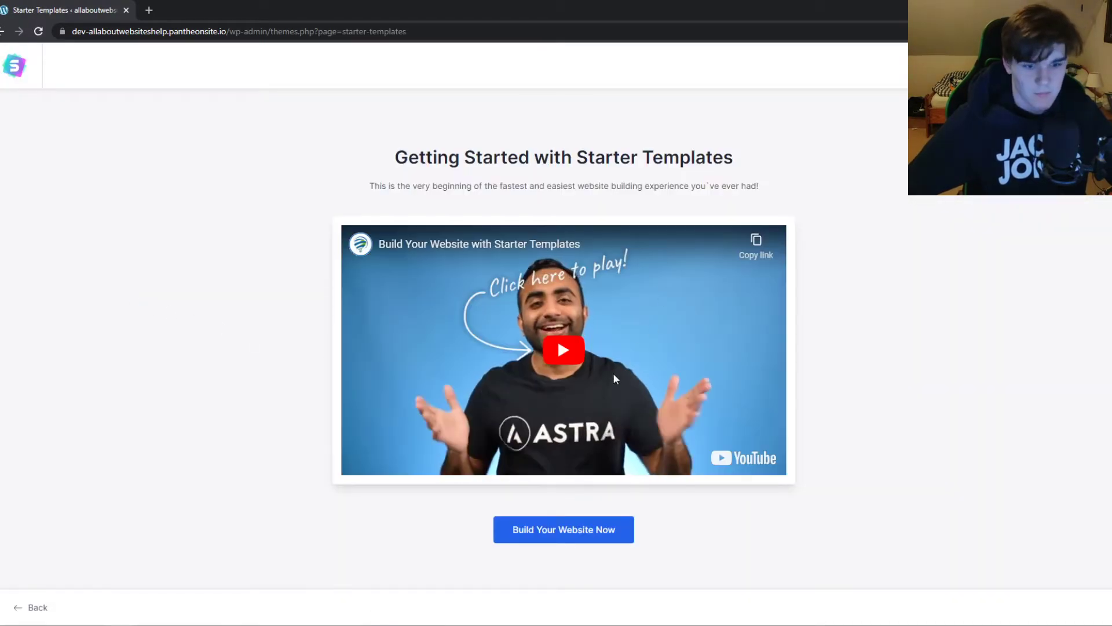
pyautogui.click(531, 530)
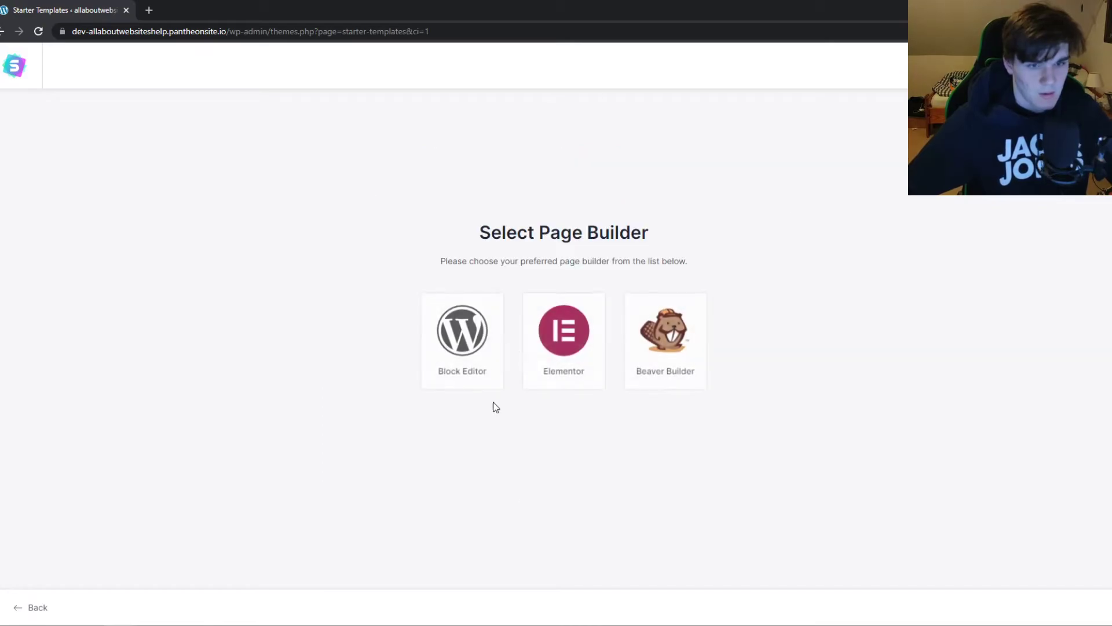
pyautogui.click(562, 350)
pyautogui.scroll(-3, 724, 324)
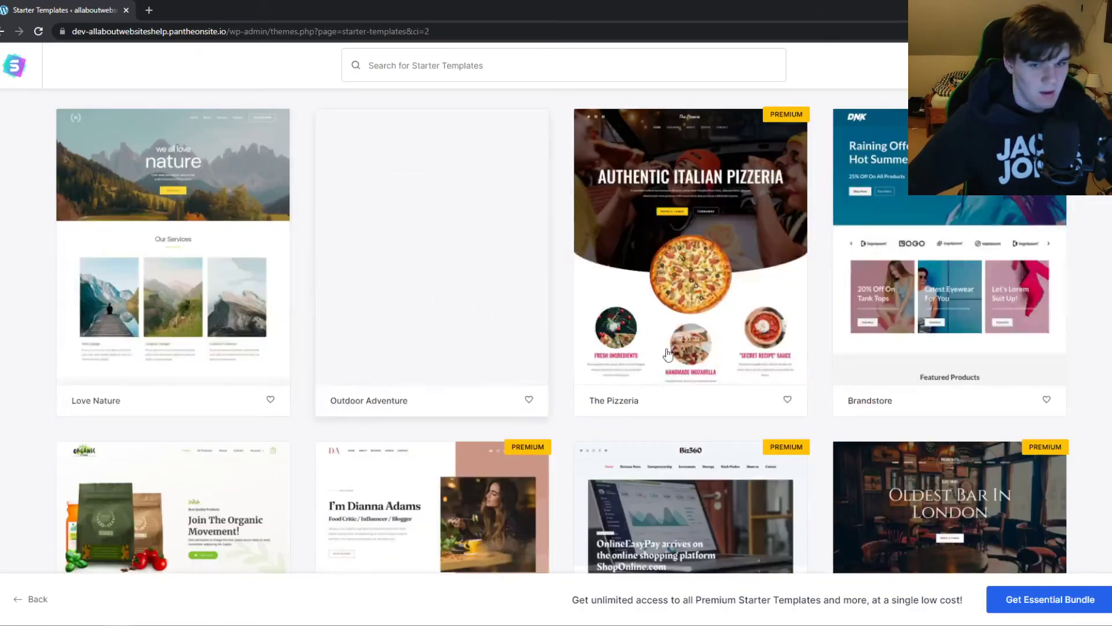
pyautogui.scroll(3, 918, 295)
pyautogui.click(897, 364)
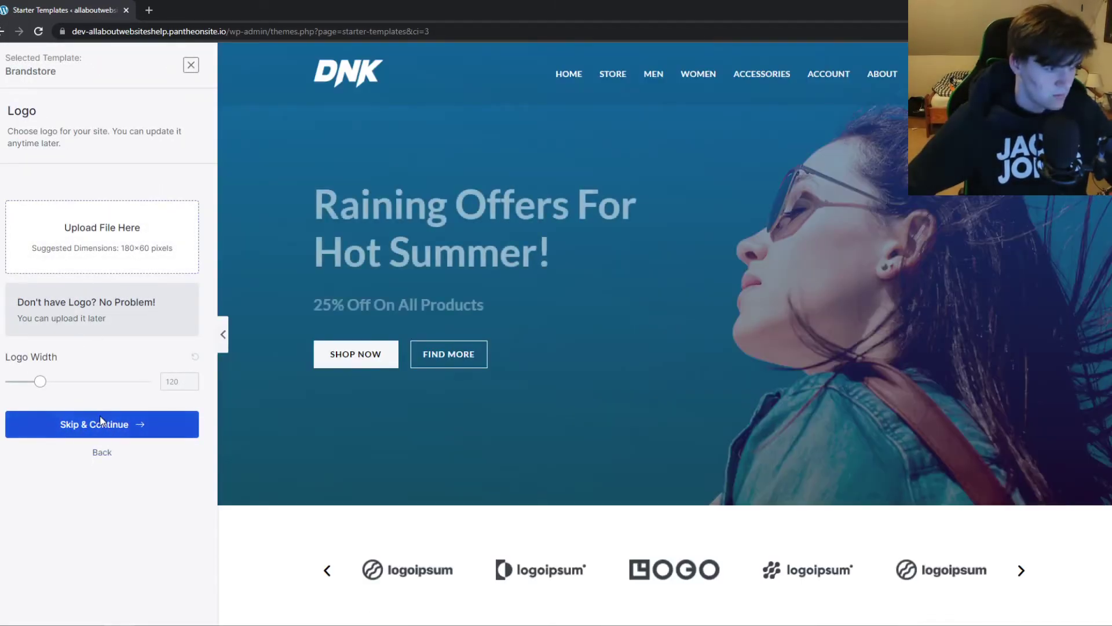
# - Skip the logo, pick a colour style, keep default fonts, and submit to build
pyautogui.click(116, 424)
pyautogui.click(90, 409)
pyautogui.click(103, 494)
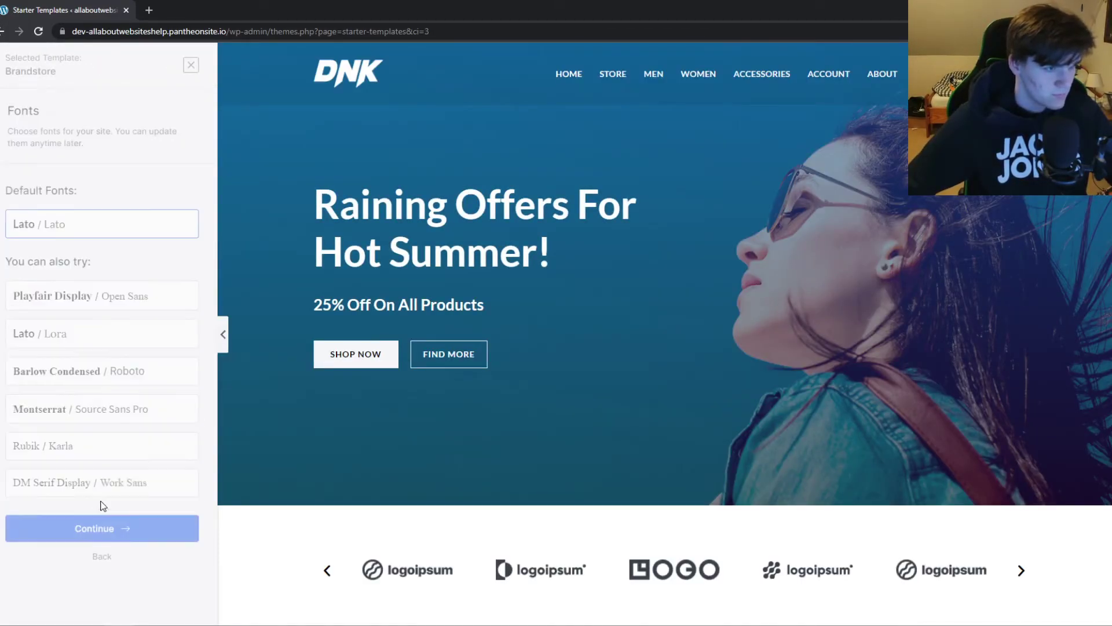
pyautogui.click(87, 530)
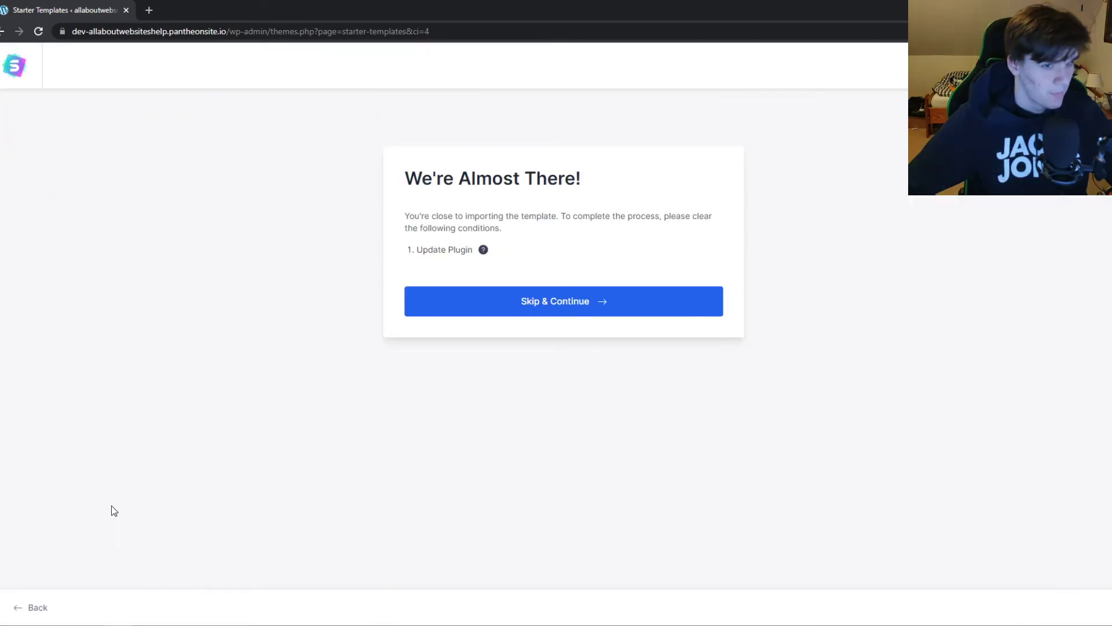
pyautogui.click(488, 311)
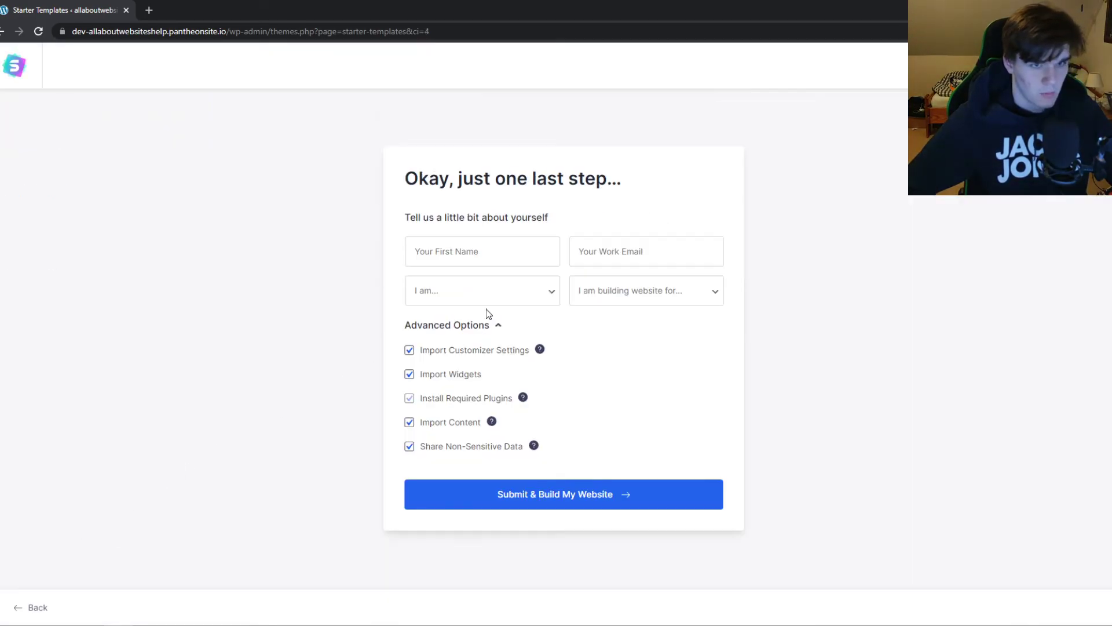
pyautogui.click(535, 494)
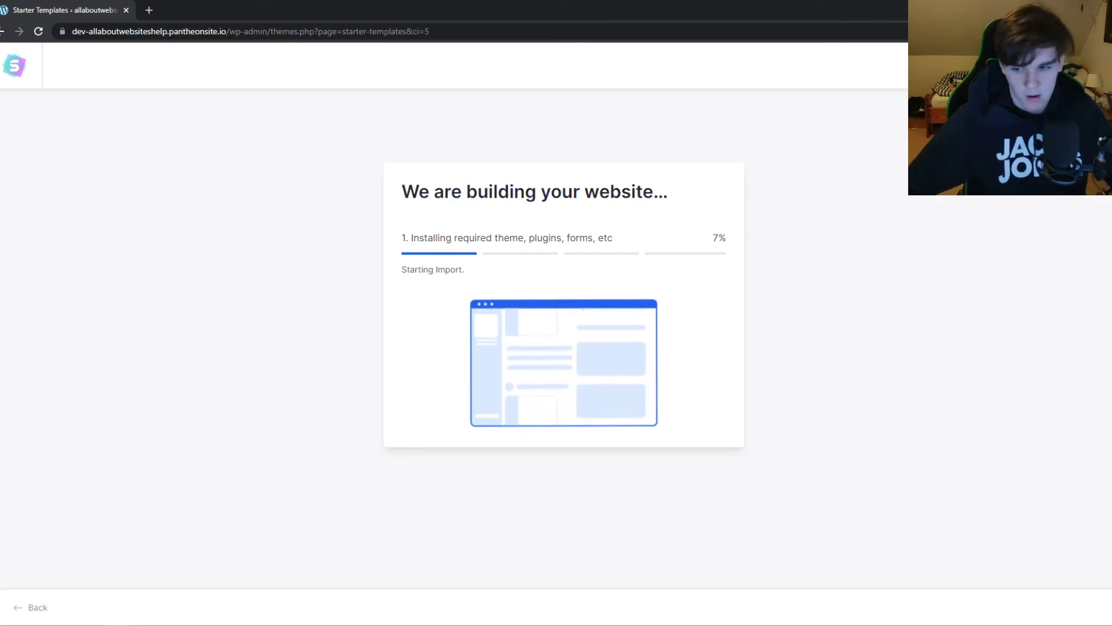